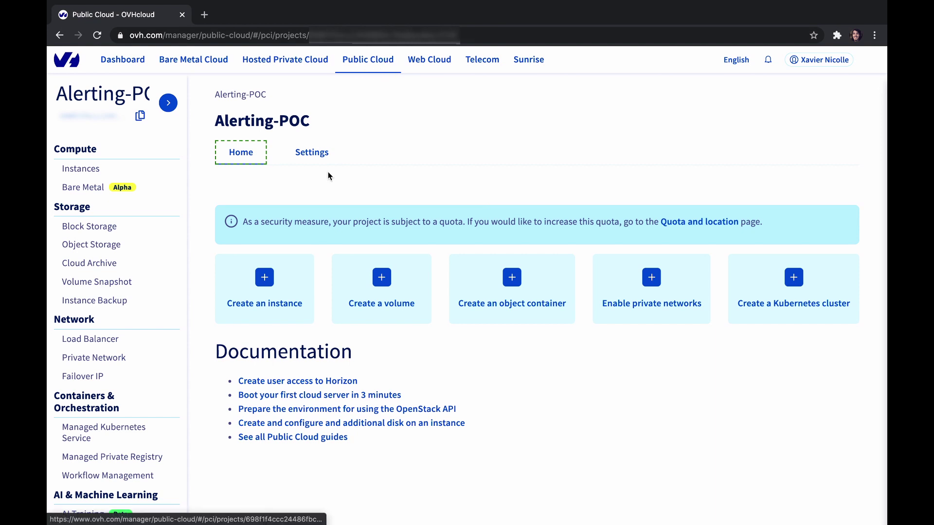
Scroll down the Alerting-POC project home page to reach its compute, storage and Kubernetes options
scroll(94, 305, "down", 2)
Start a new Kubernetes cluster located in North America's Beauharnois (BHS5) region
scroll(94, 305, "down", 4)
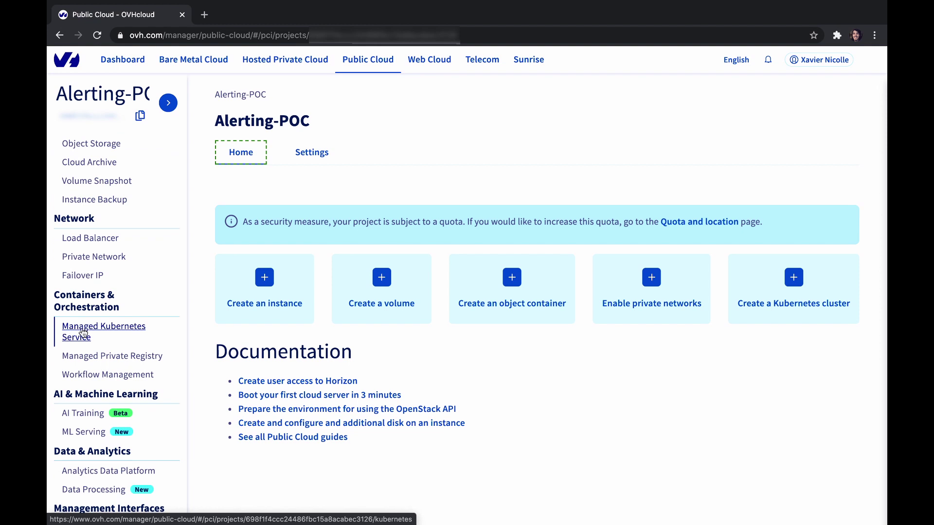
left_click(88, 334)
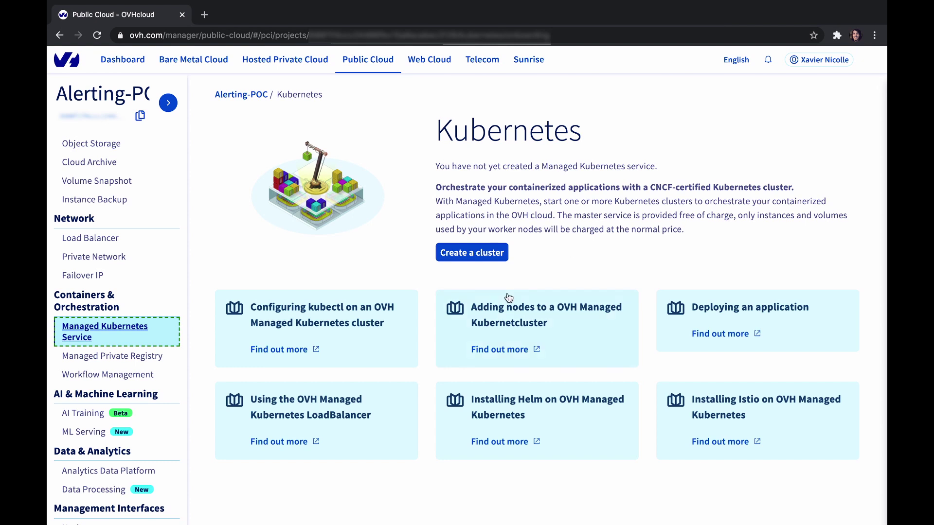
left_click(487, 252)
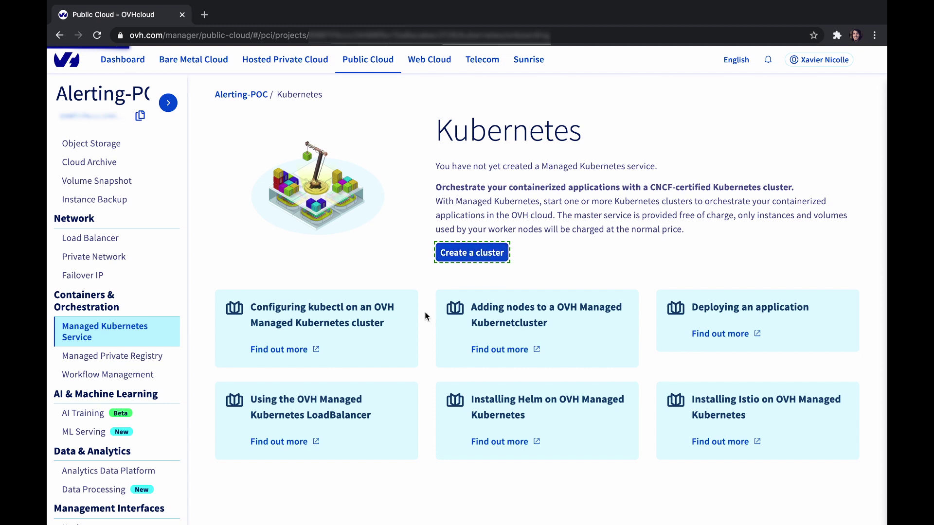
left_click(484, 253)
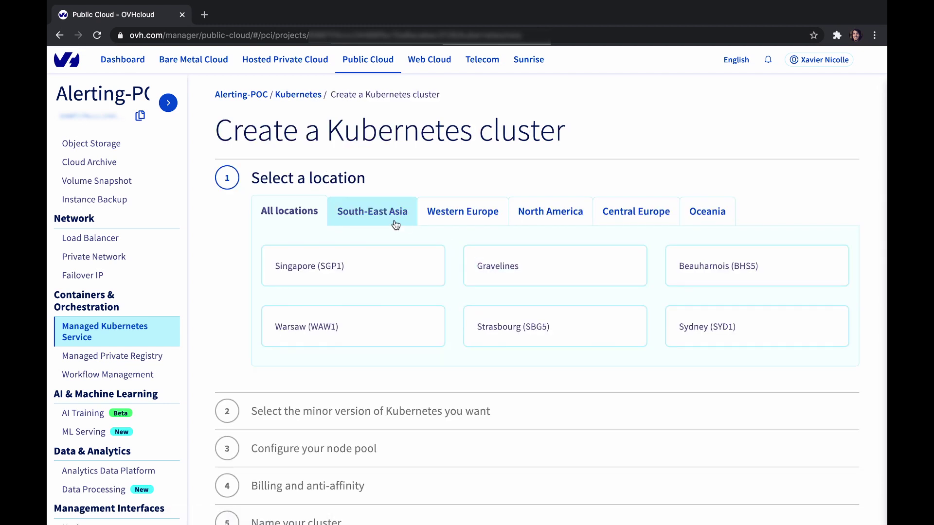
scroll(387, 221, "down", 2)
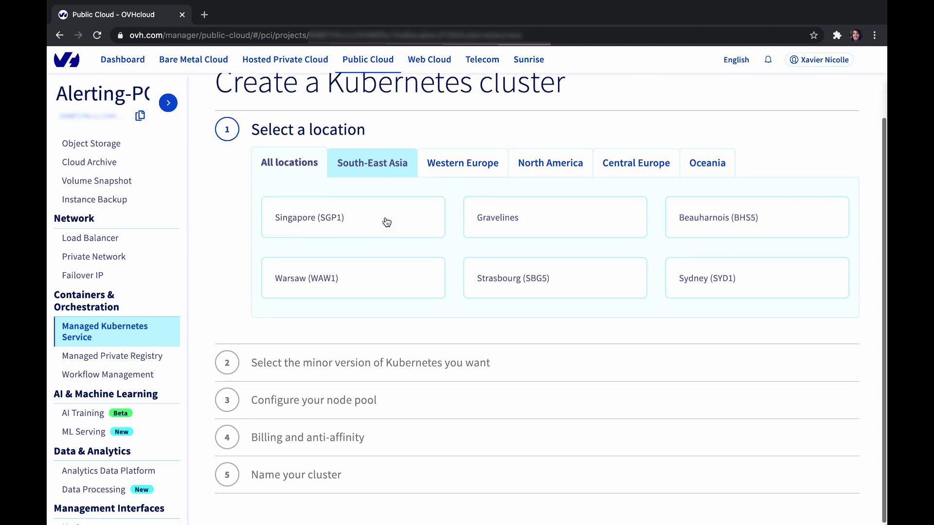
left_click(520, 171)
left_click(378, 256)
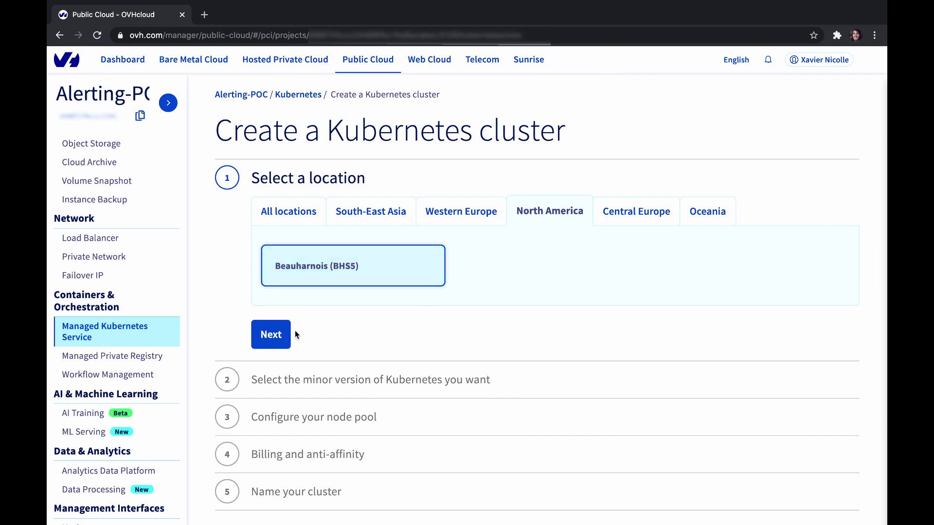
left_click(273, 336)
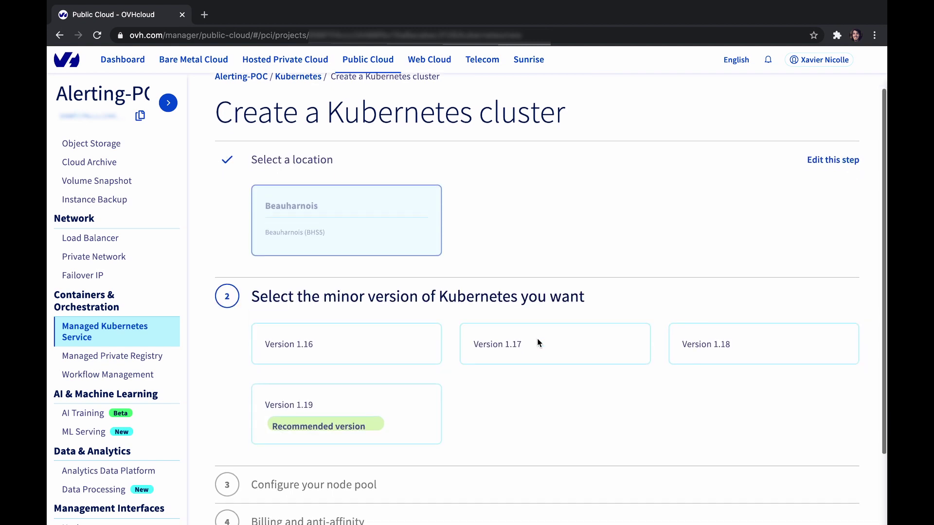
Choose Kubernetes version 1.19 for the cluster and continue to node pool setup
scroll(539, 343, "down", 2)
left_click(349, 350)
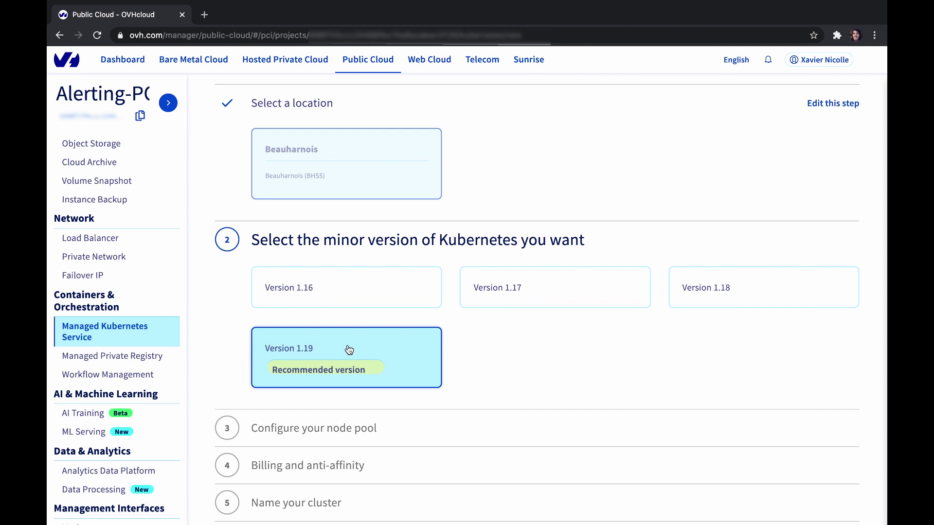
left_click(349, 349)
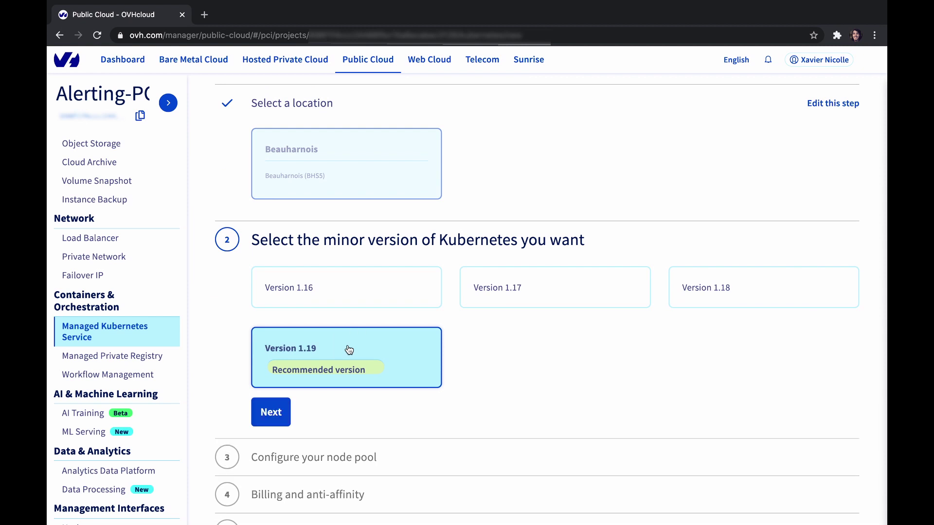
left_click(270, 411)
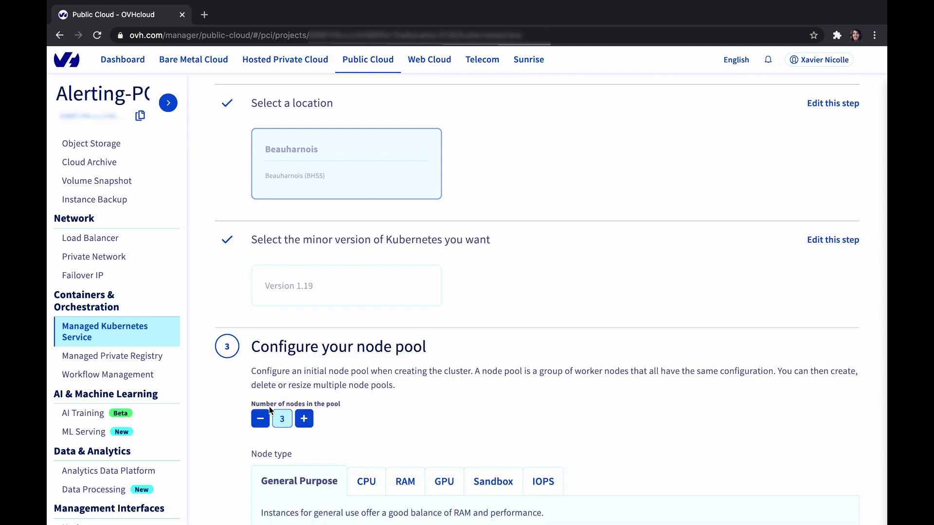
Keep the 3-node B2-7 General Purpose pool and choose monthly billing
scroll(661, 354, "down", 3)
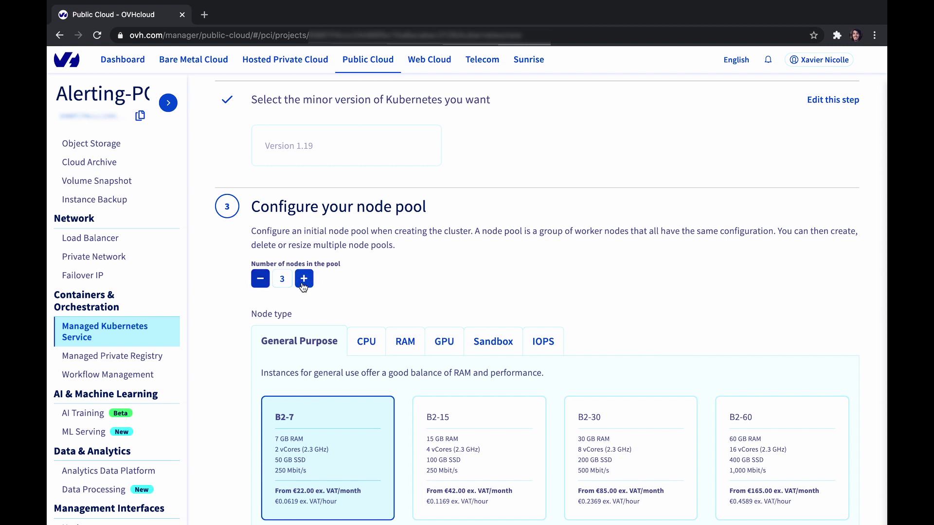
scroll(340, 282, "down", 4)
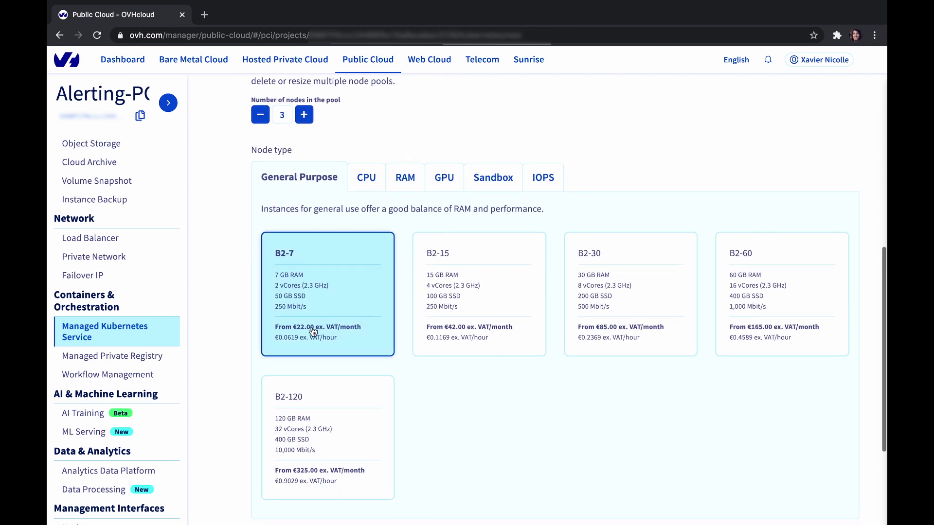
scroll(433, 391, "down", 1)
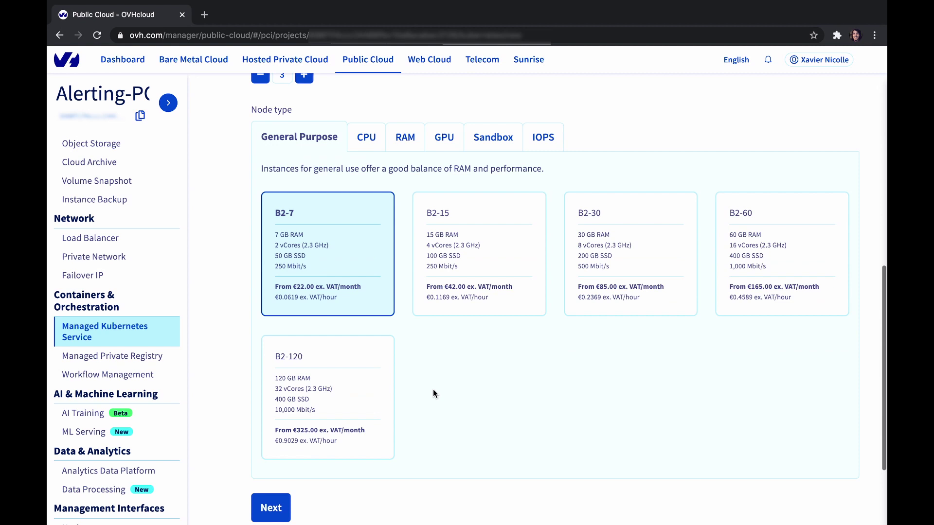
scroll(432, 389, "down", 3)
left_click(269, 392)
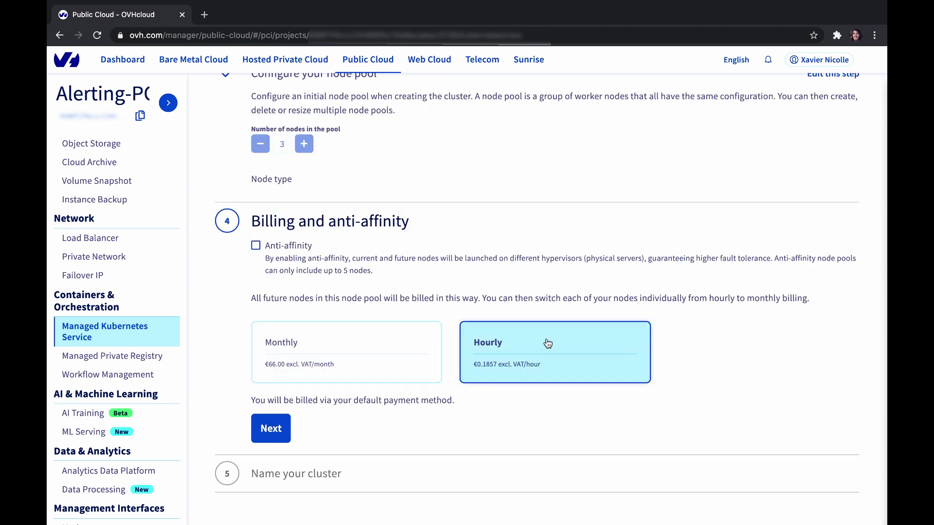
left_click(344, 346)
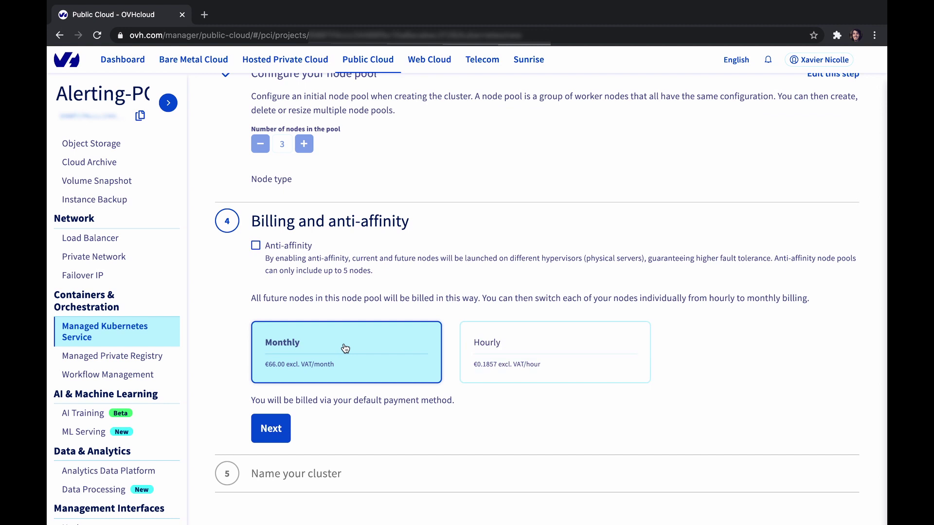
left_click(283, 434)
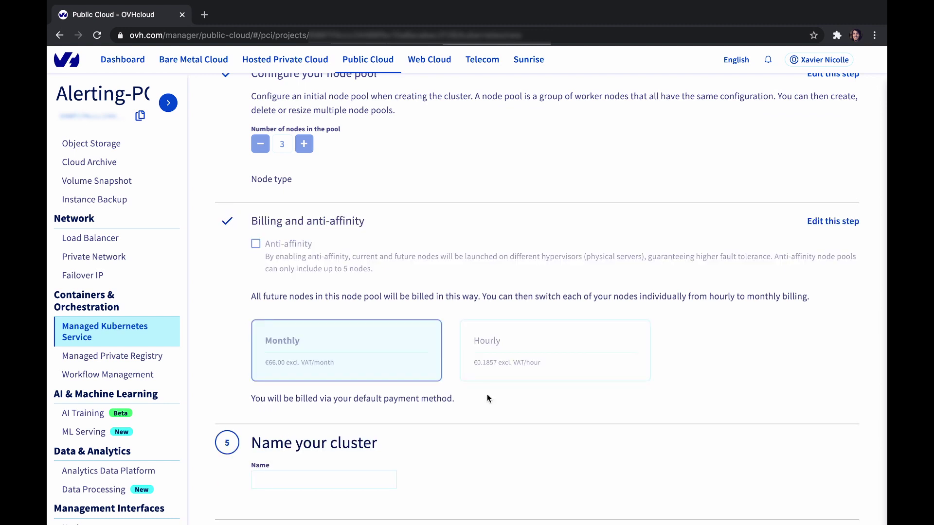
Name the cluster test-kubernetes-cluster and submit it for creation
left_click(335, 450)
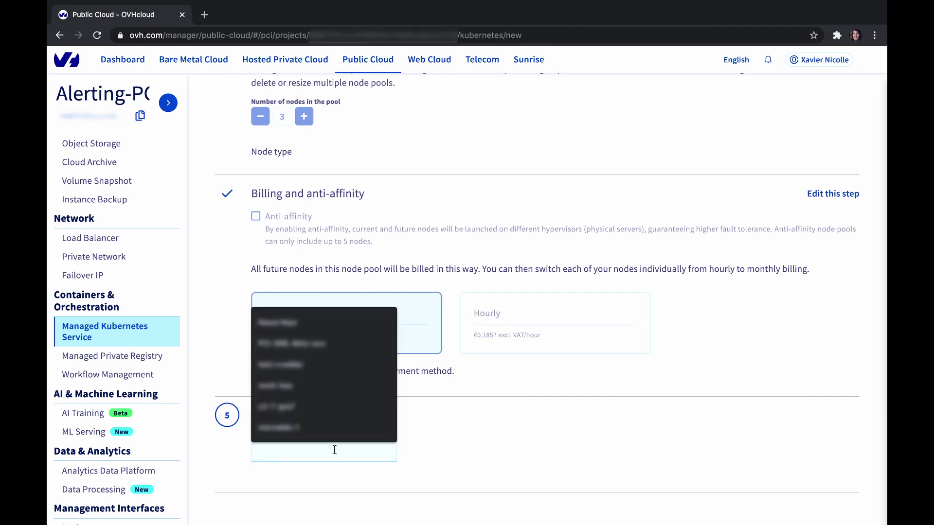
type("test-k")
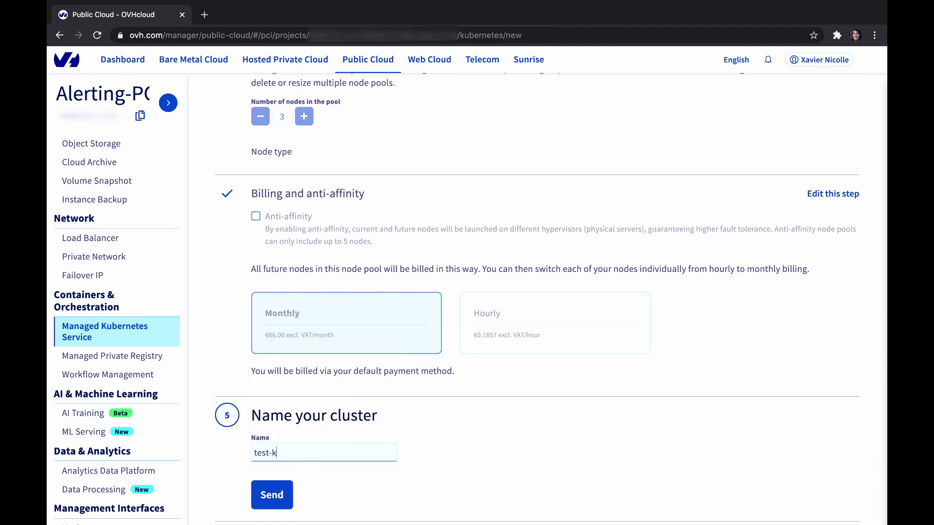
type("ubernetes-cluster")
scroll(382, 457, "down", 1)
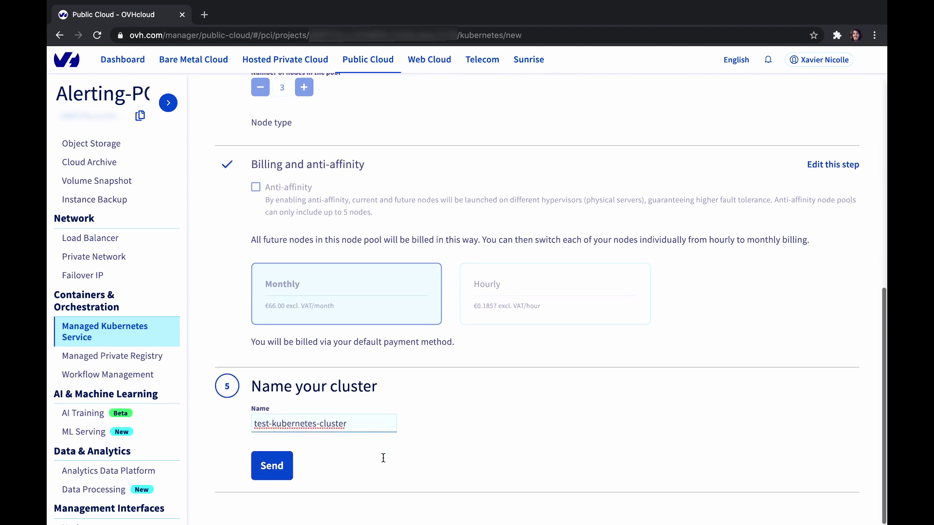
left_click(271, 465)
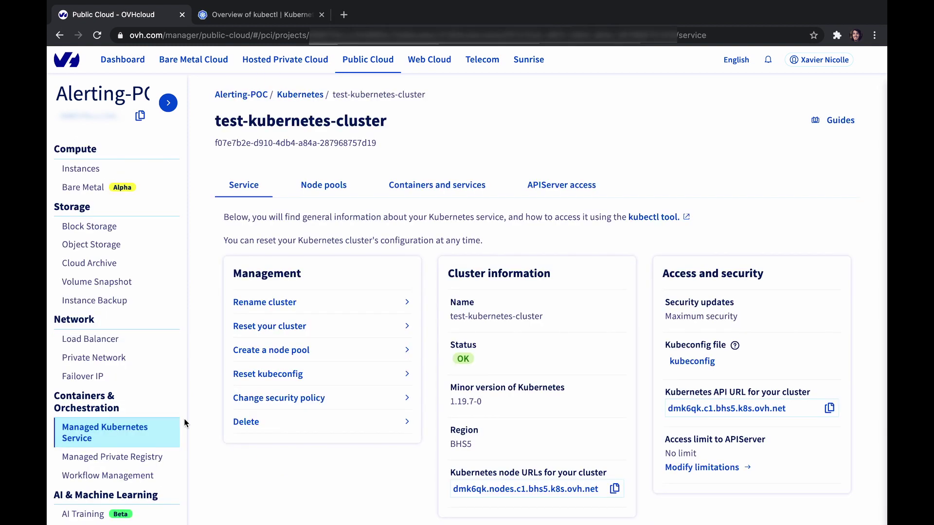
From test-kubernetes-cluster's management page, download its kubeconfig file and open it
left_click(112, 432)
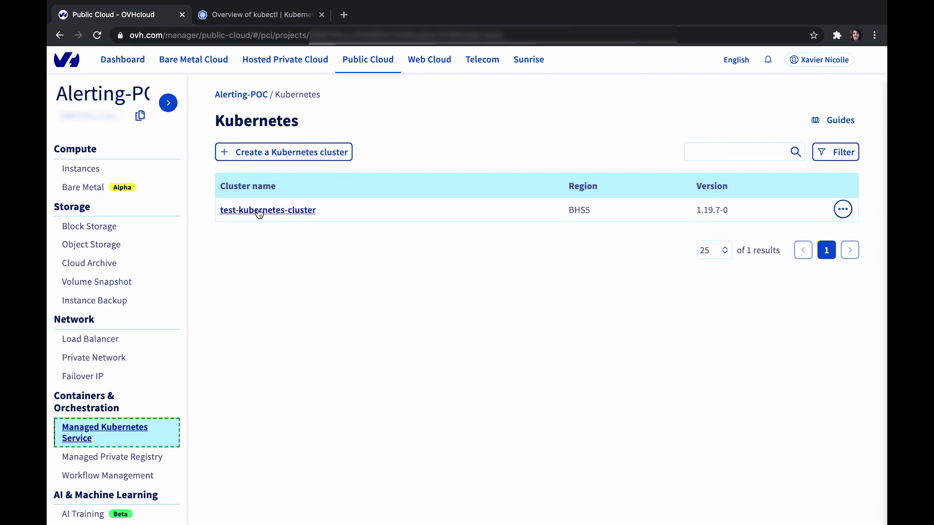
left_click(842, 209)
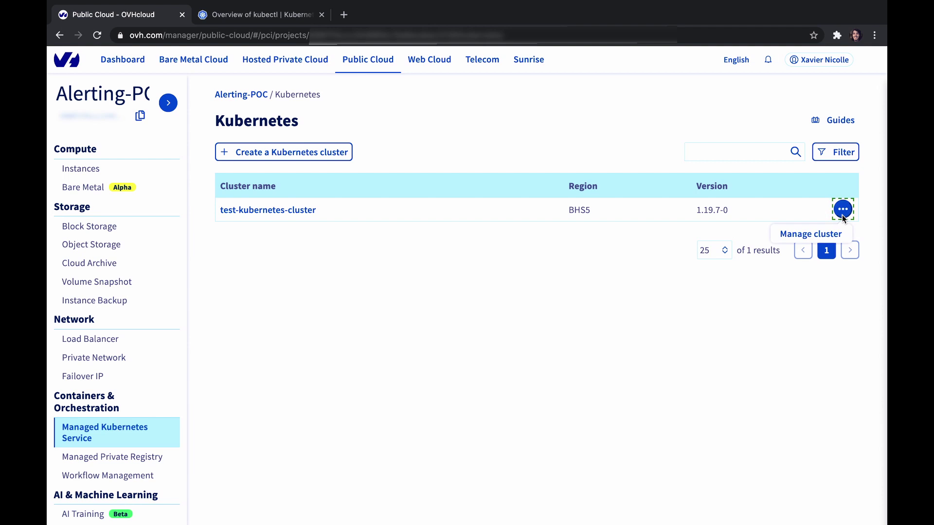
left_click(803, 237)
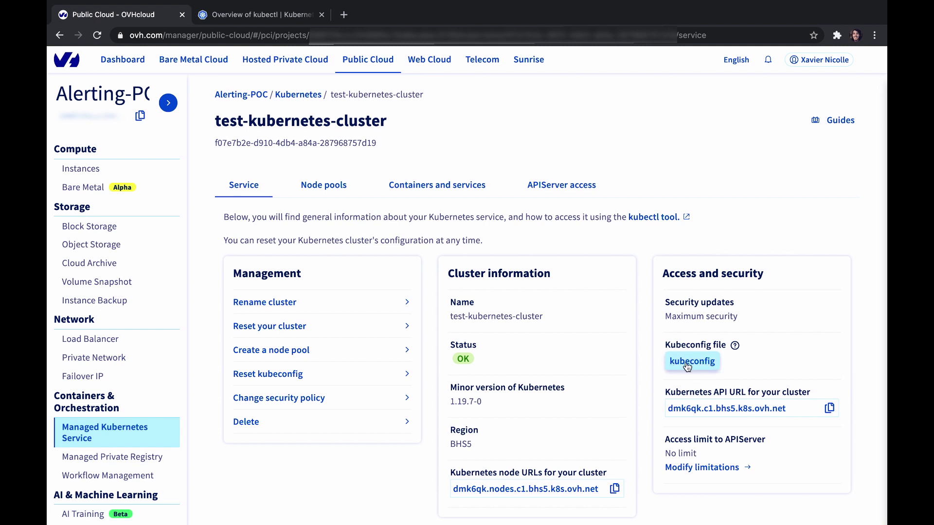
left_click(707, 360)
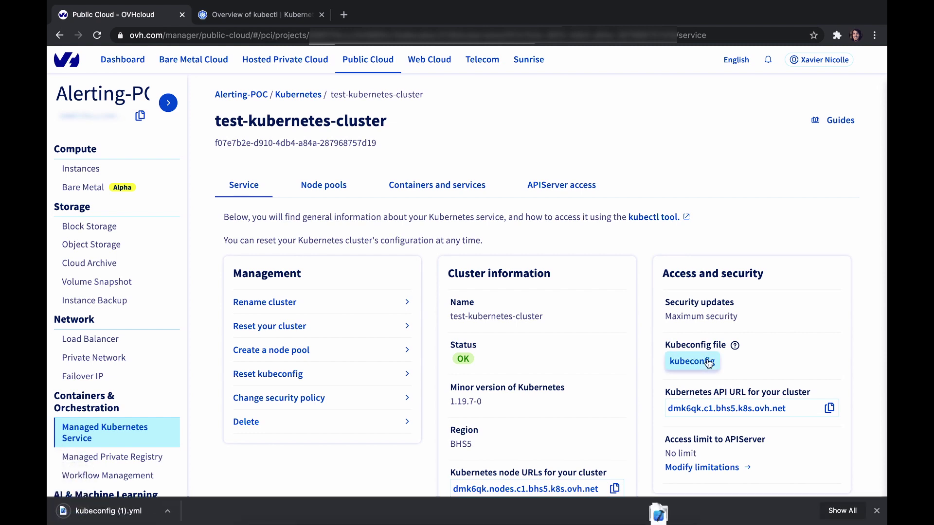
left_click(168, 515)
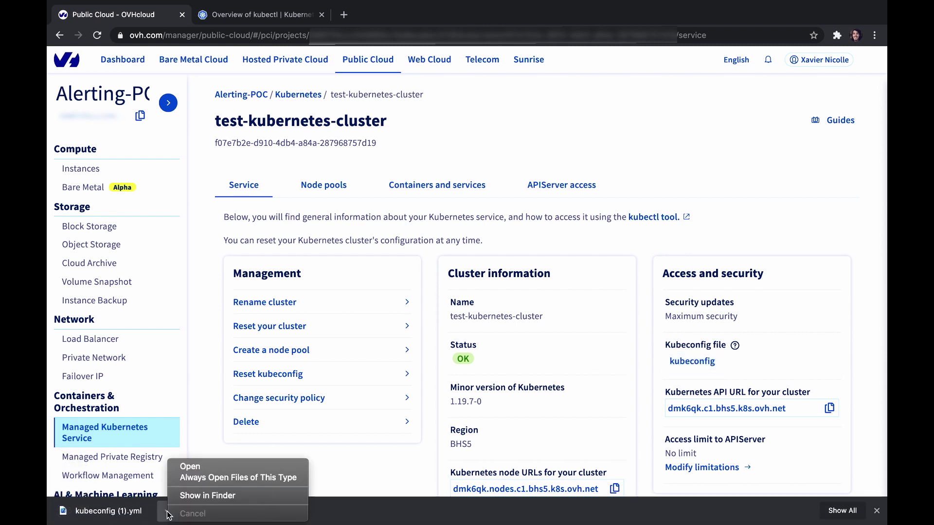
left_click(224, 467)
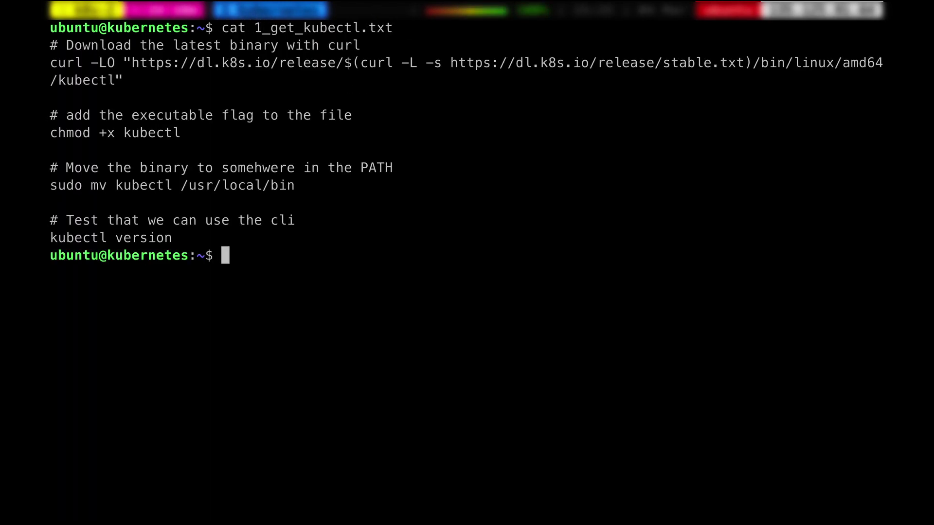
Download the latest kubectl with the pasted curl command and run chmod +x kubectl
left_click_drag(117, 79, 48, 63)
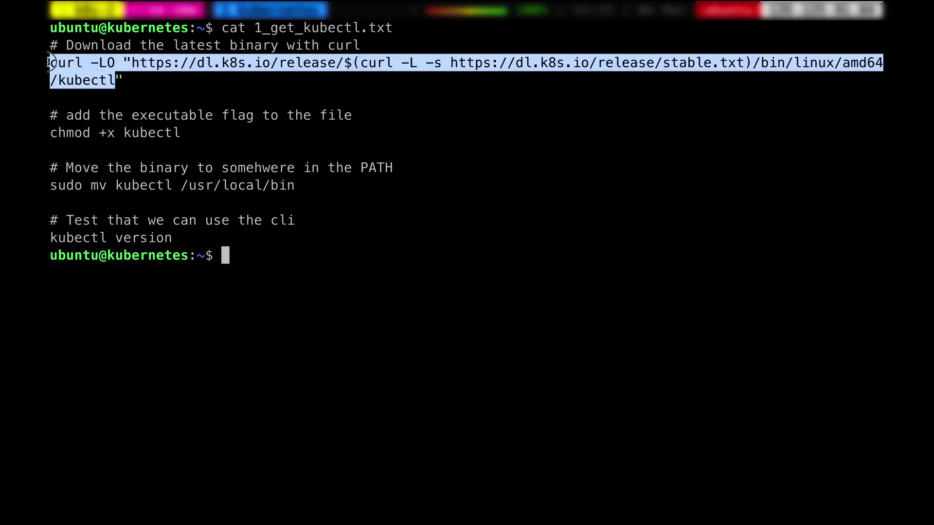
middle_click(48, 62)
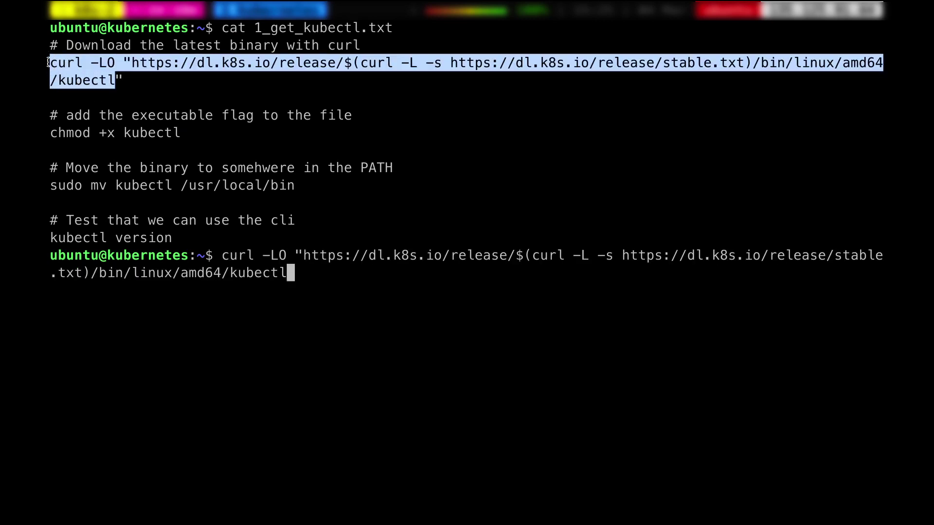
type("\"")
key("Return")
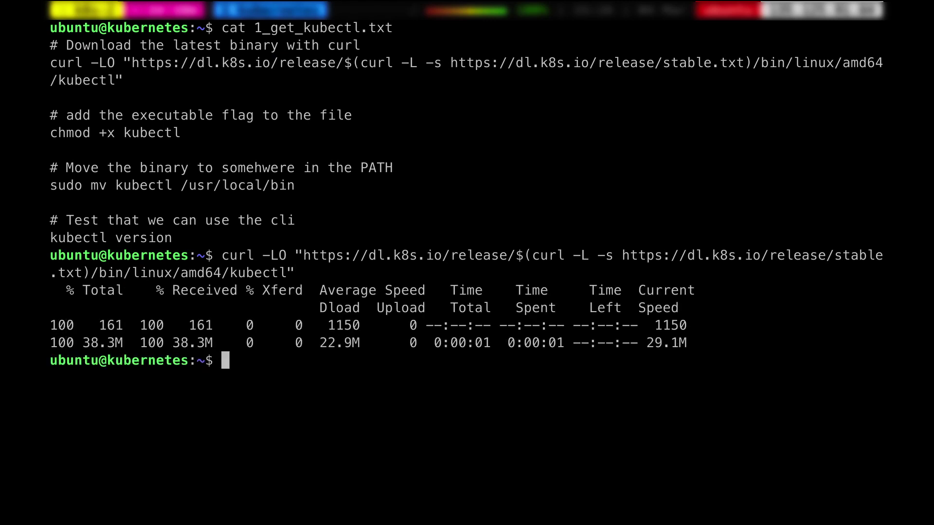
key("Return")
key("Return")
type("chm")
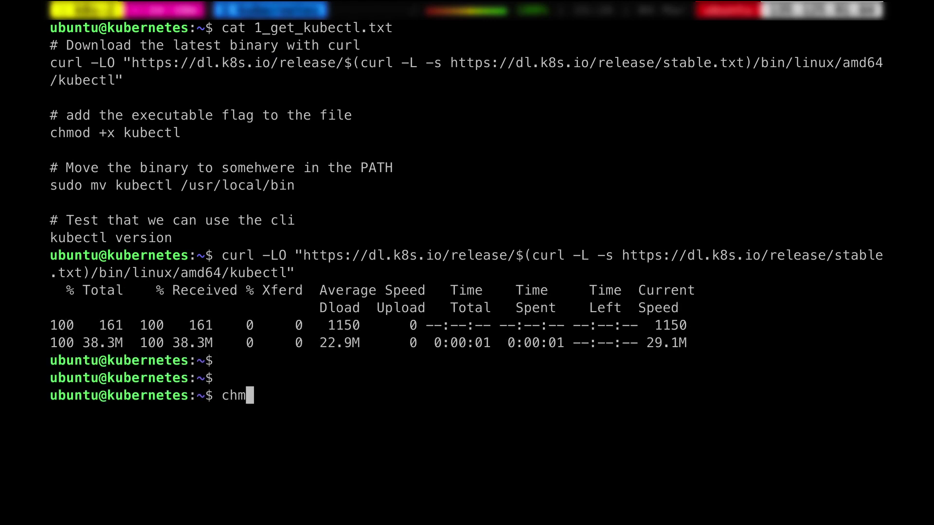
type("od +x kubec")
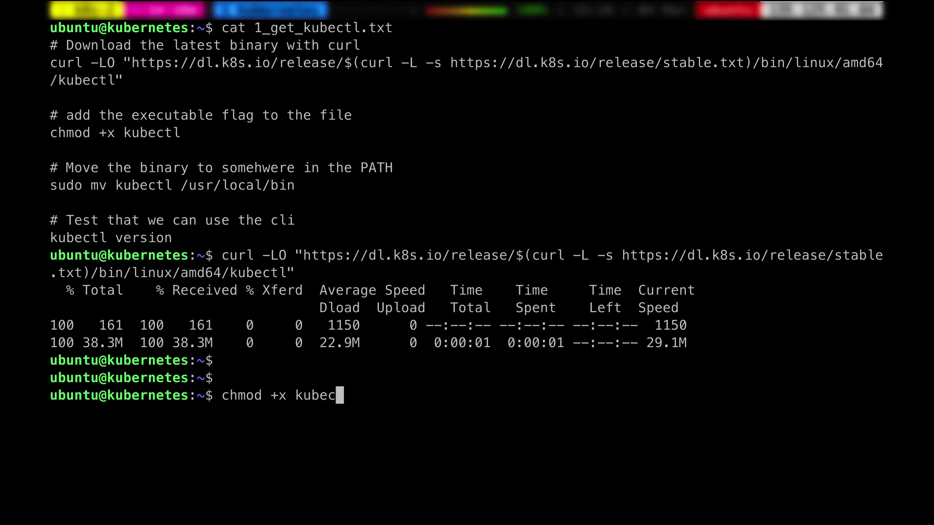
type("tl")
key("Return")
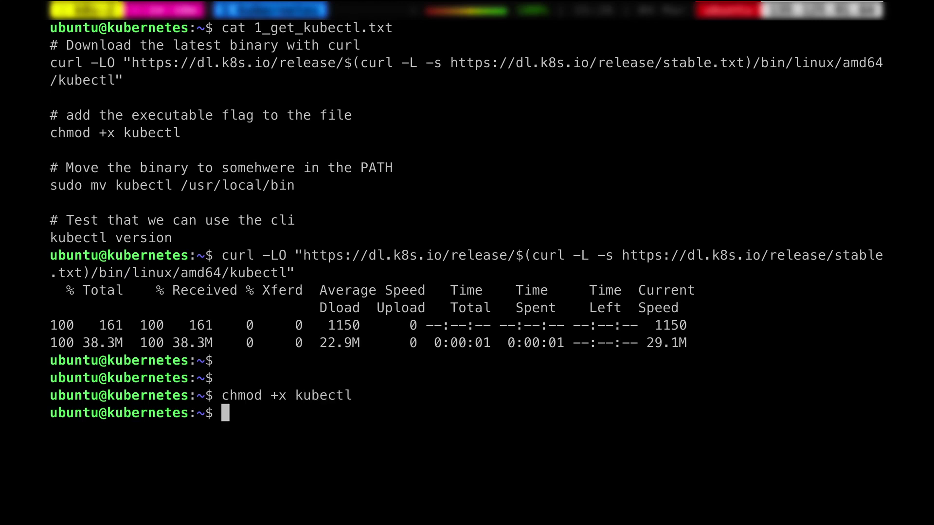
Type sudo mv kubectl /usr/local/bin/ to install kubectl
type("sudo m")
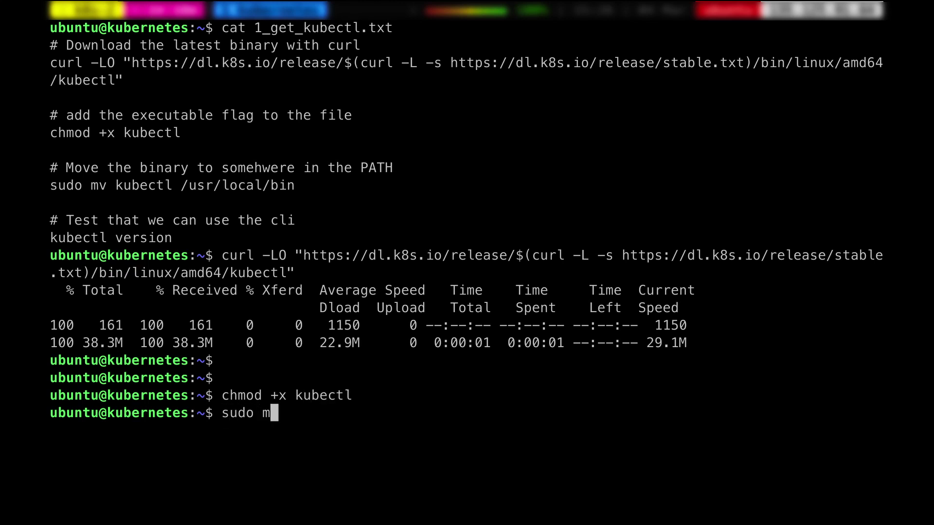
type("v kubec")
key("Tab")
key("Tab")
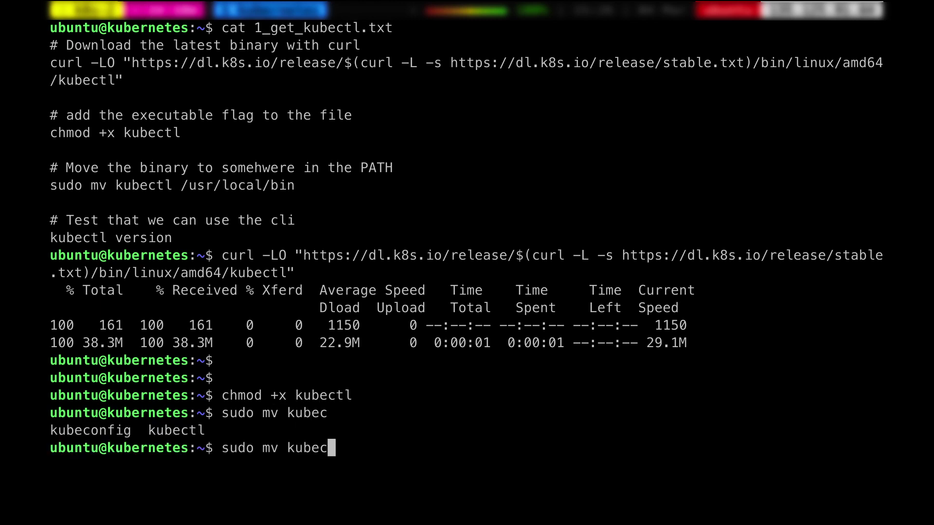
key("Tab")
type("t")
key("Tab")
type("/")
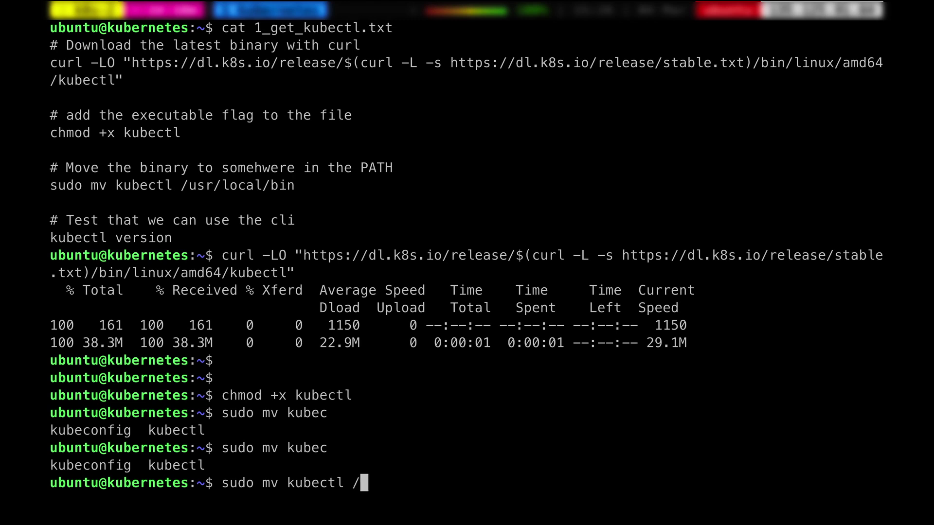
type("usr/local/bin/")
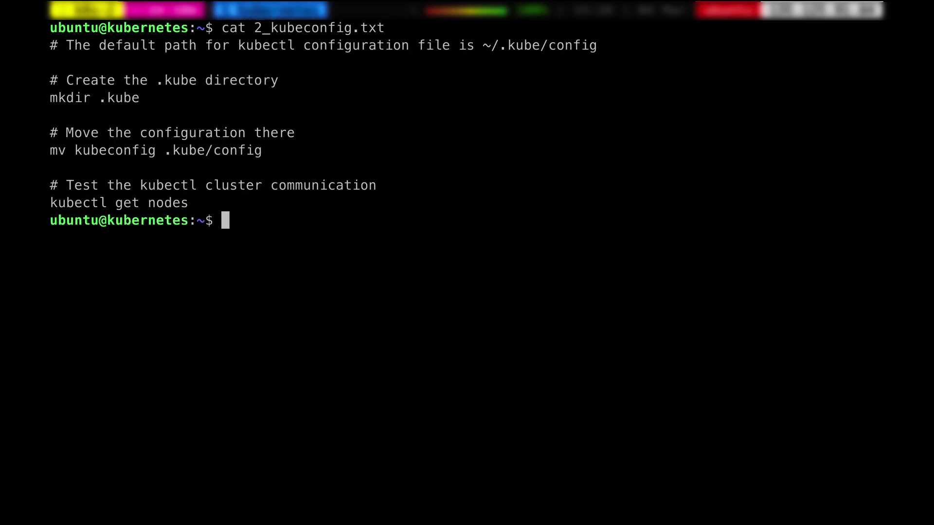
Create the kube directory, move kubeconfig to .kube/config, and list the three Ready nodes
type("mkdir kube")
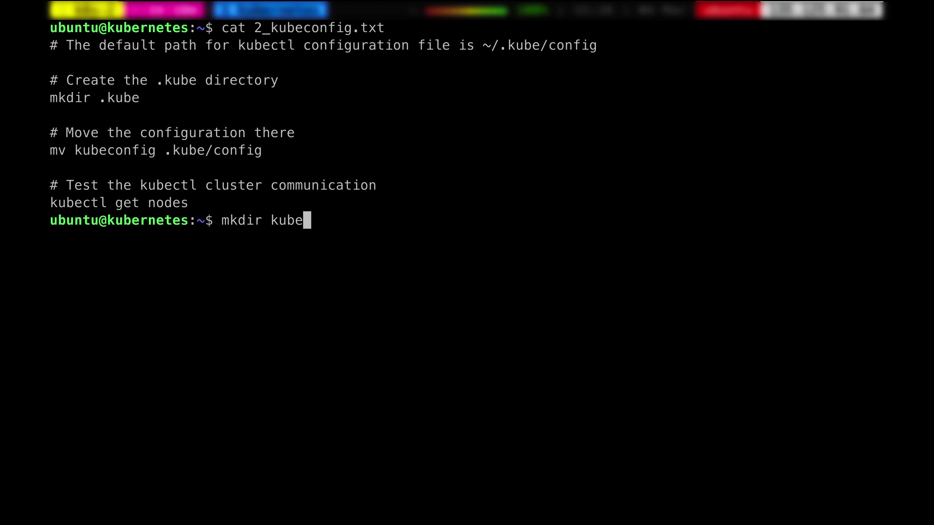
key("Return")
key("Return")
type("mv kubeco")
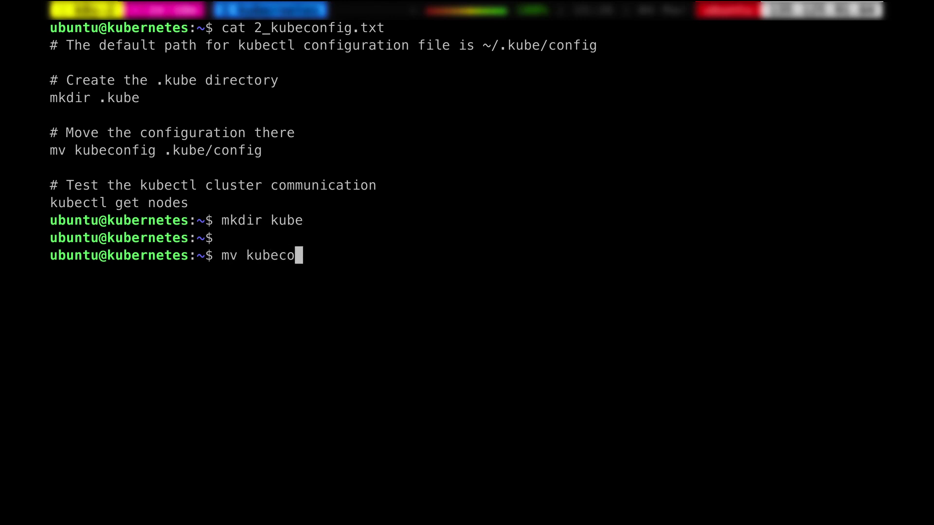
key("Tab")
type(".kube/config")
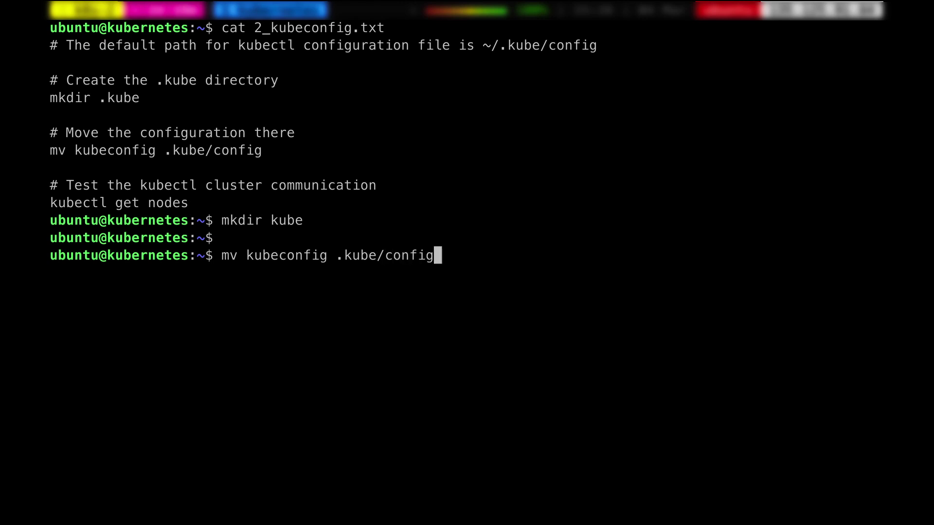
key("Return")
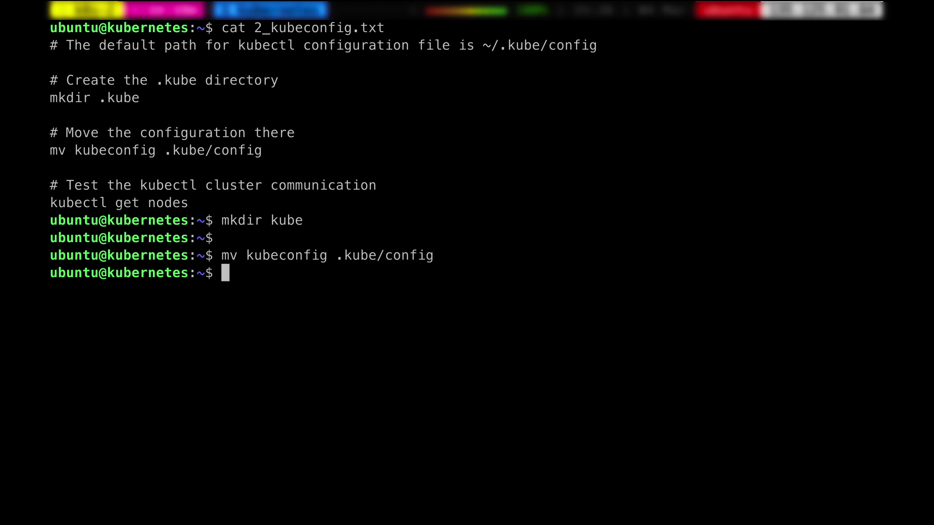
key("Return")
key("Return")
key("Return")
key("Return")
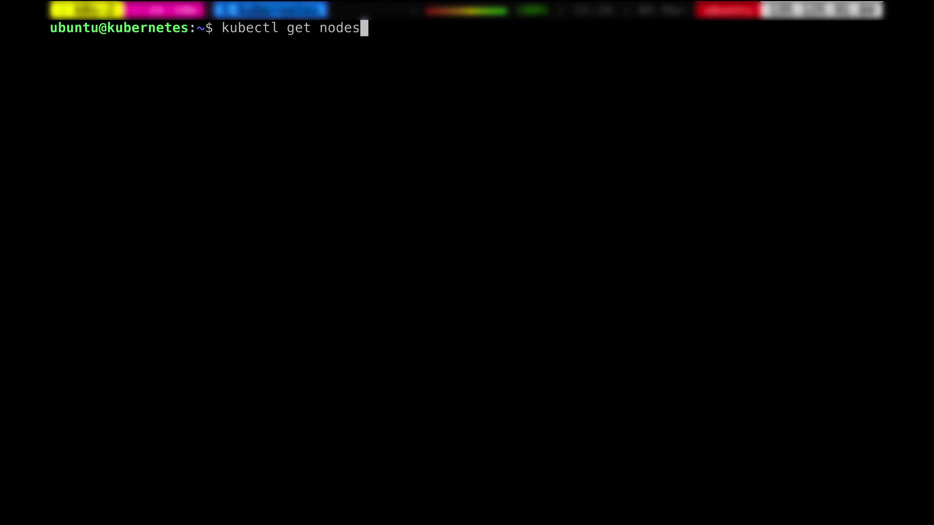
key("Return")
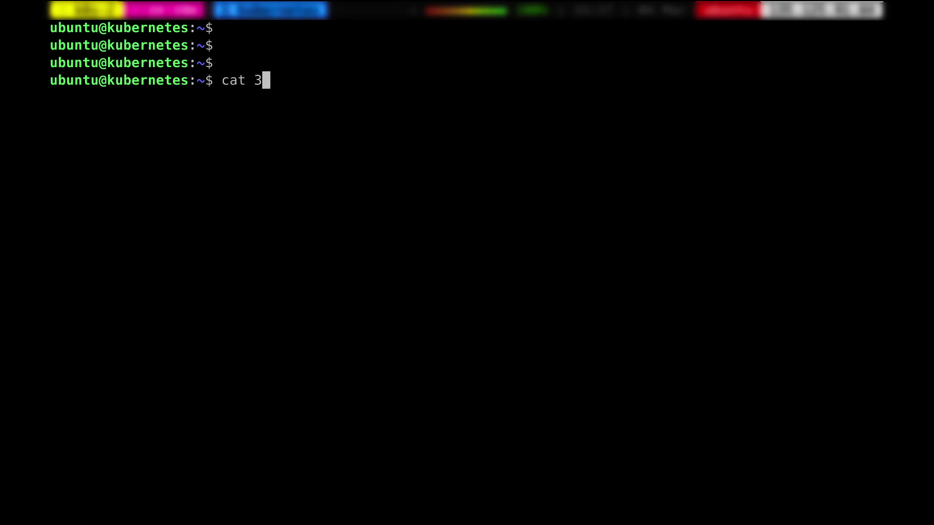
Download the helm v3.5.2 tarball with wget and extract it with tar -zxvf
key("Tab")
key("Return")
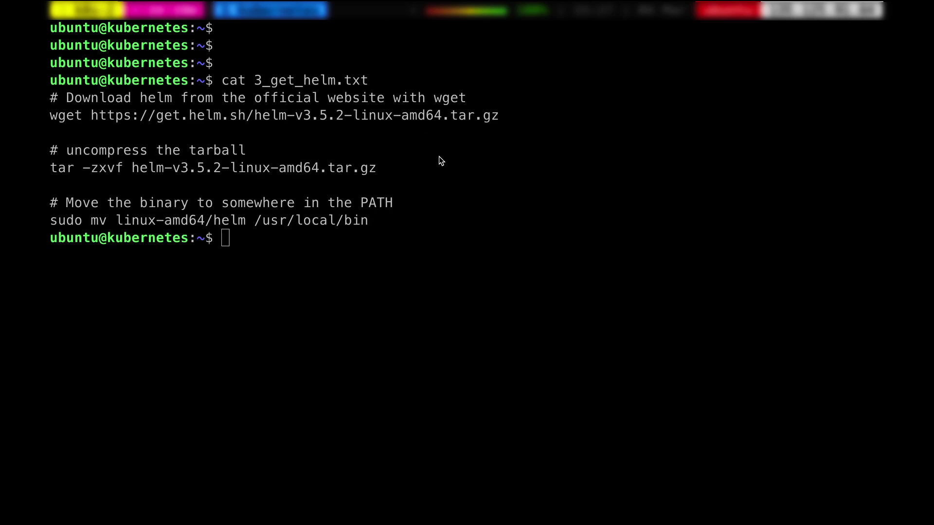
left_click(500, 117)
left_click_drag(500, 117, 50, 115)
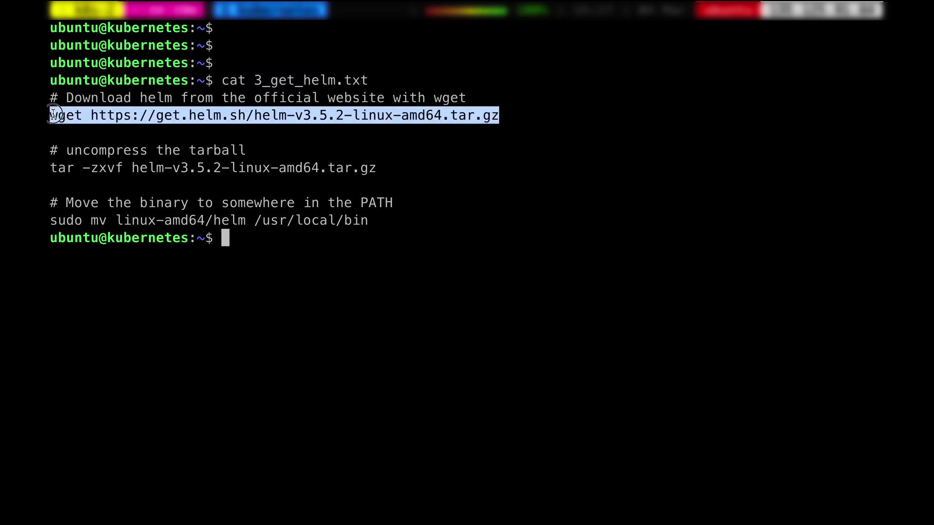
middle_click(53, 113)
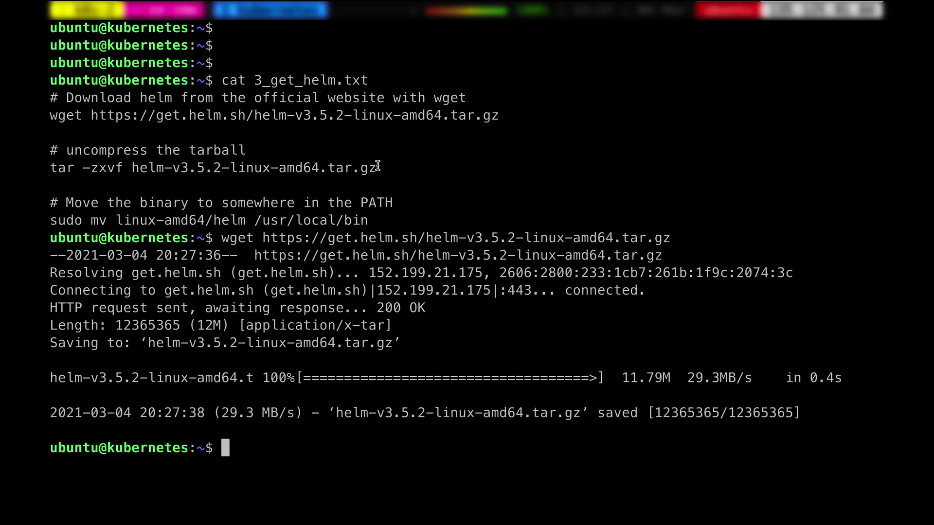
left_click_drag(377, 167, 50, 168)
middle_click(408, 242)
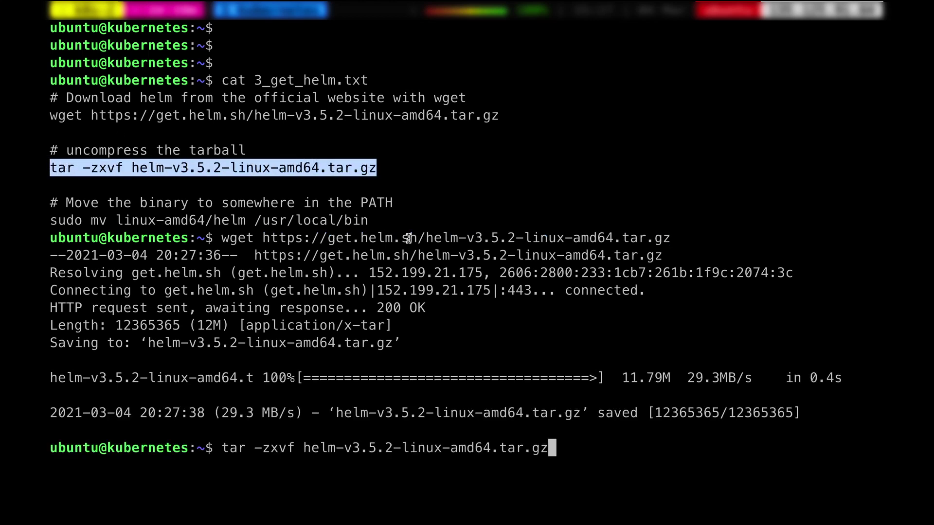
key("Return")
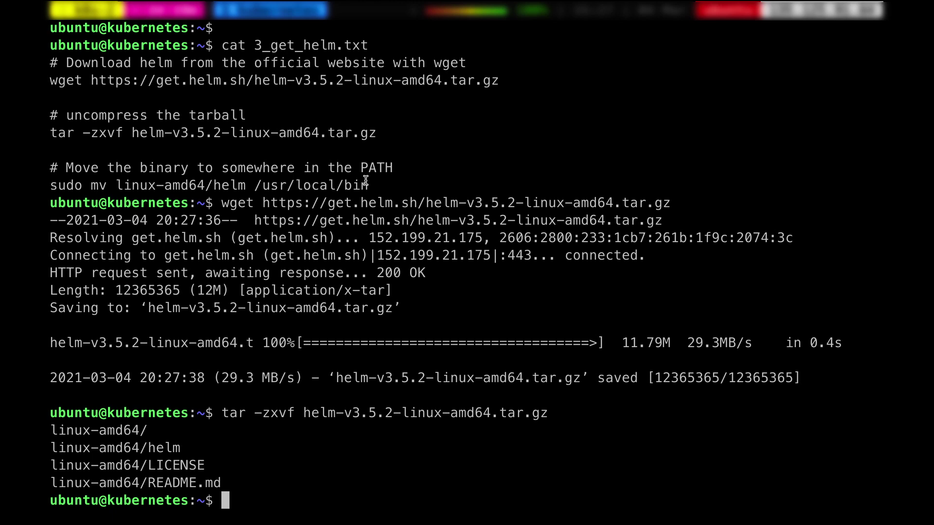
Run sudo mv linux-amd64/helm /usr/local/bin/ to install helm
left_click_drag(368, 184, 50, 185)
middle_click(648, 298)
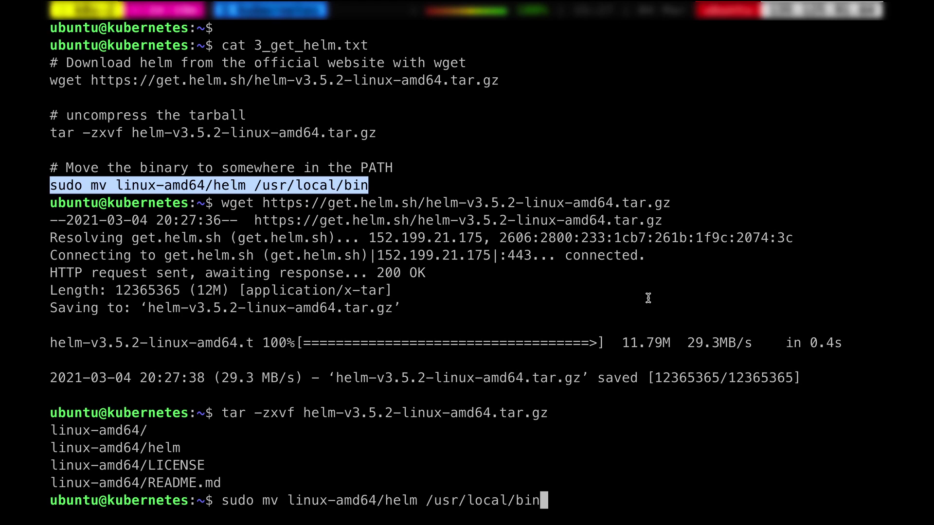
type("/")
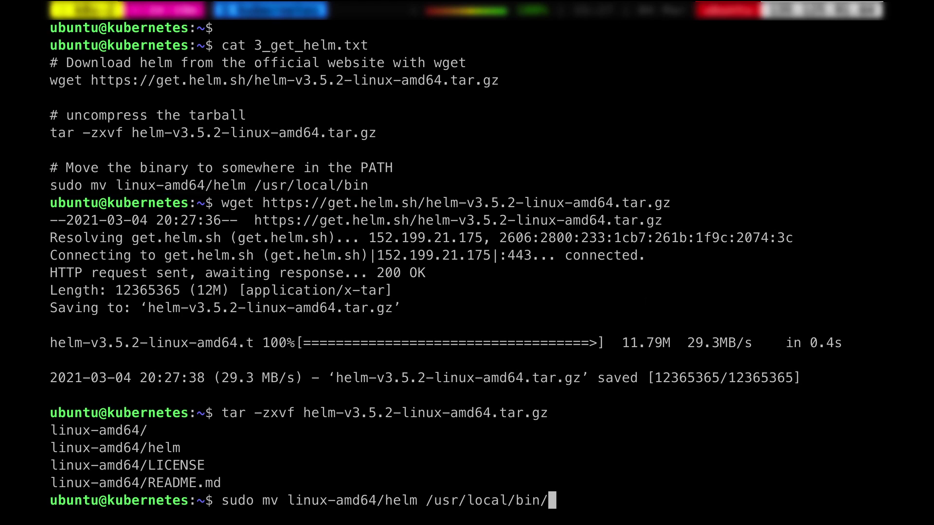
key("Return")
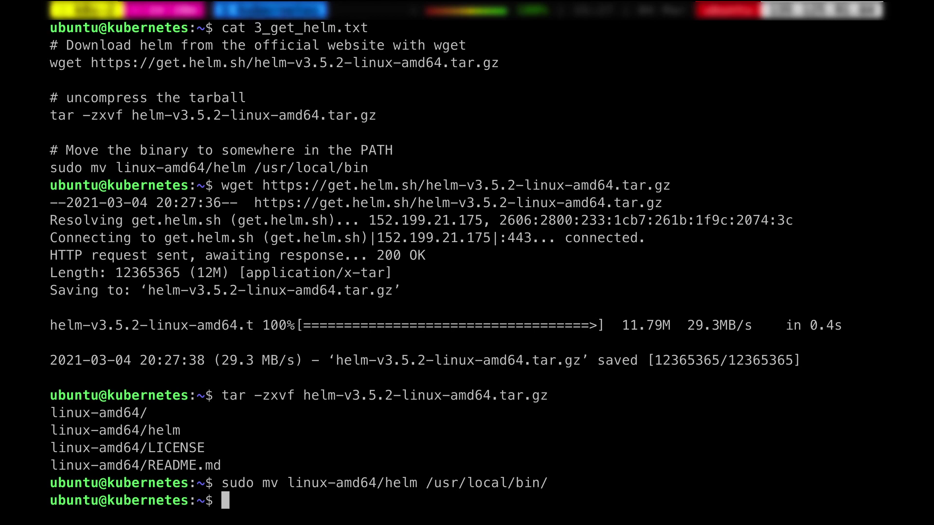
key("Return")
key("Return")
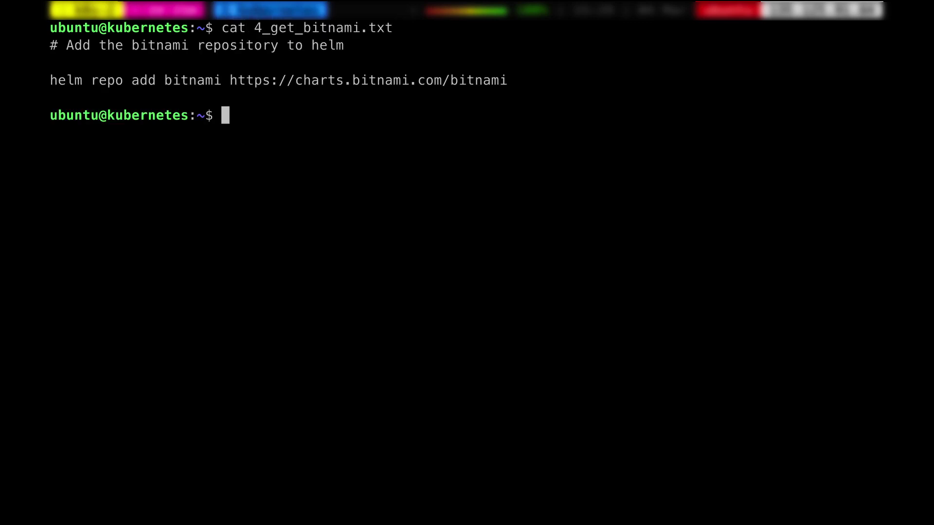
key("Return")
key("Return")
key("Return")
key("Return")
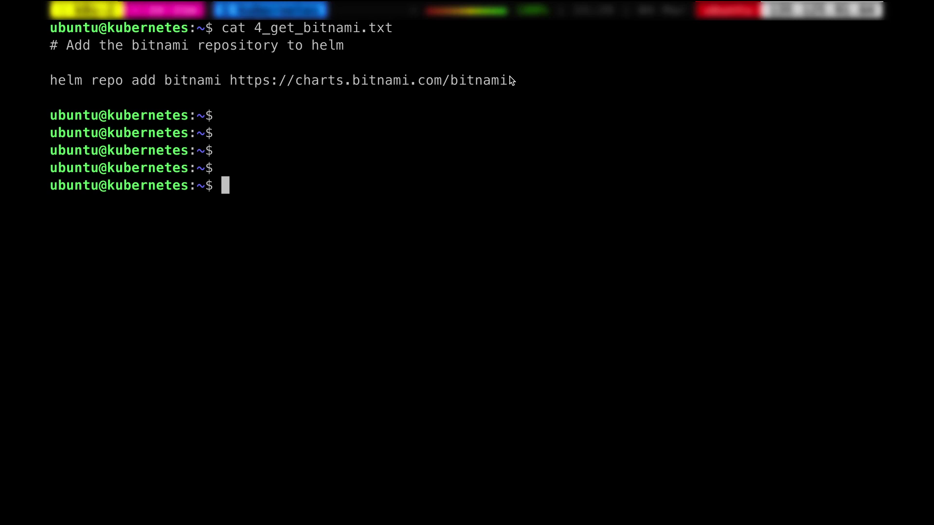
Print 4_get_bitnami.txt and run its helm repo add bitnami command
left_click_drag(512, 80, 47, 80)
middle_click(570, 145)
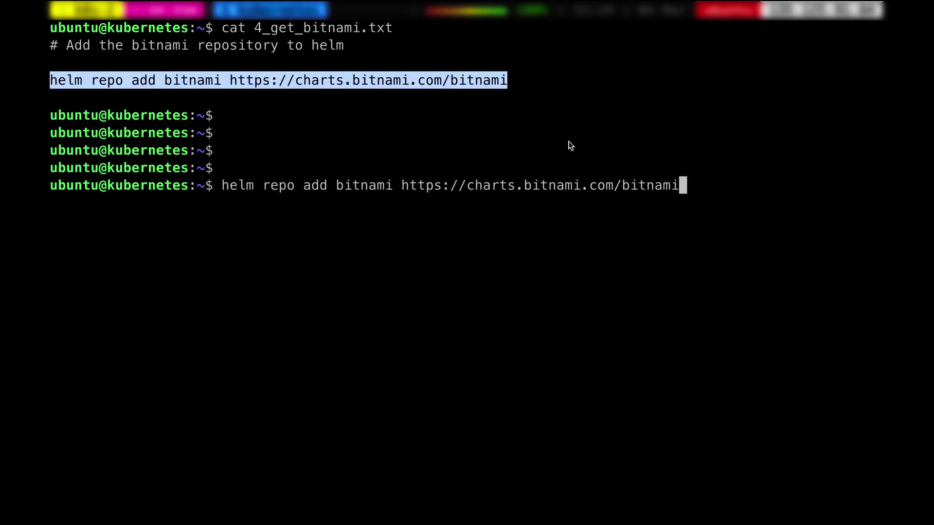
key("Return")
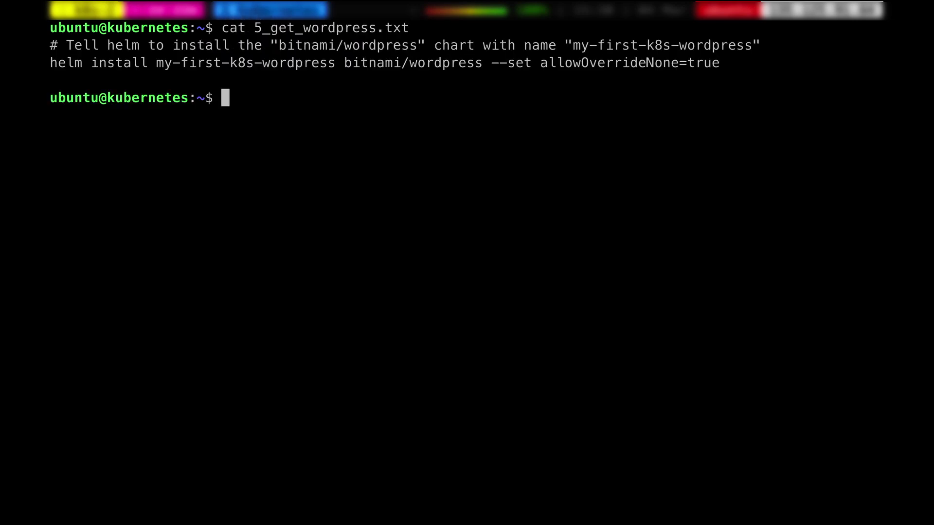
Run helm install my-first-k8s-wordpress bitnami/wordpress, copied from 5_get_wordpress.txt
left_click_drag(721, 62, 50, 64)
middle_click(310, 65)
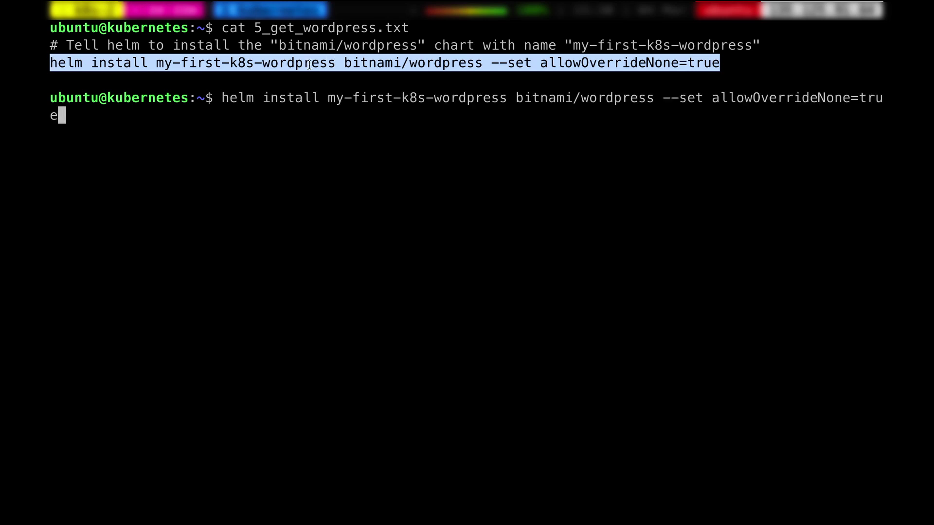
key("Return")
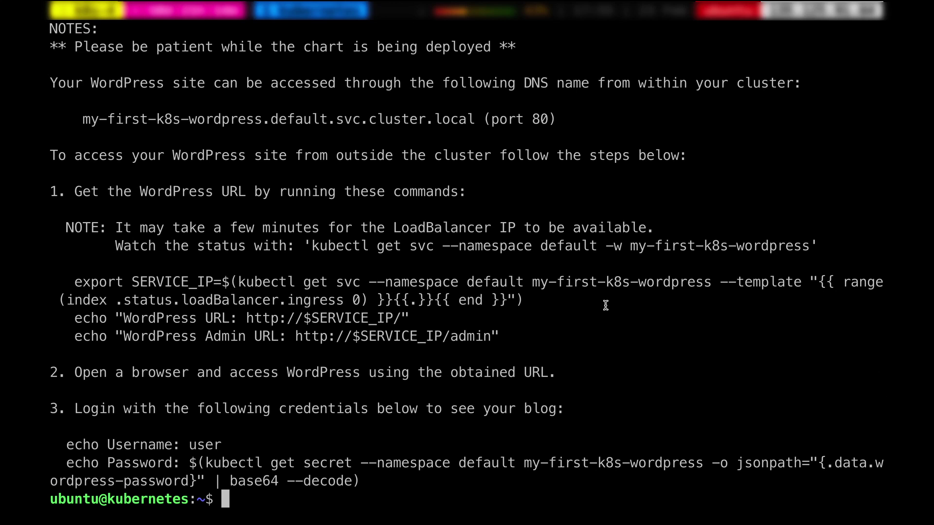
type("tar -zxvf helm-v3.5.2-linux-amd64.tar.gz")
Clear the recalled command and cancel the multiplexer prompt to return to the shell
key("ctrl+u")
type("mv linux-amd64/helm /usr/local/bin")
key("ctrl+u")
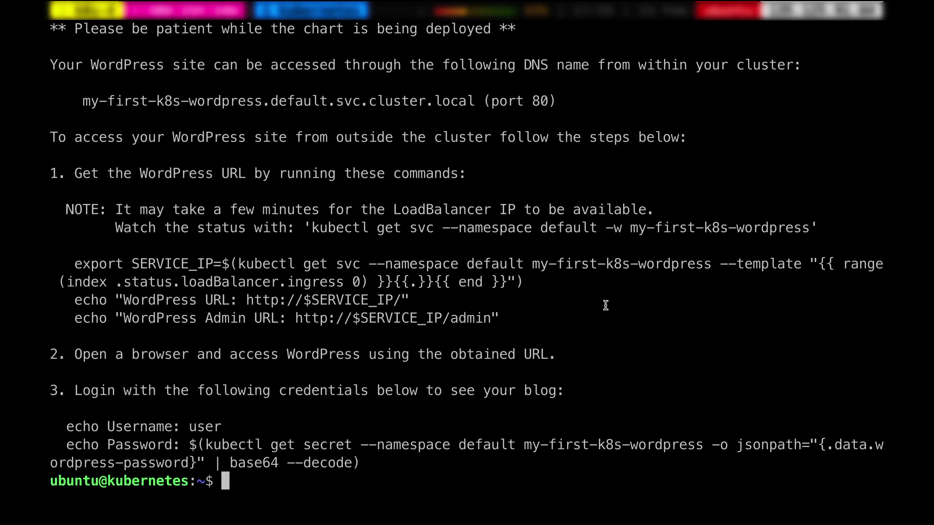
key("ctrl+b")
key("colon")
key("Return")
key("Return")
key("Return")
key("Return")
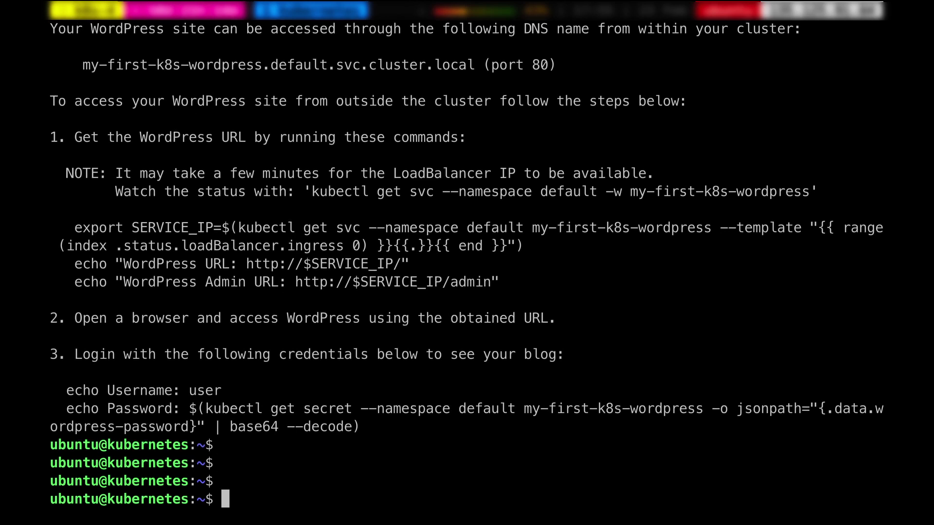
Run kubectl get pods and watch the WordPress and MariaDB pods' ContainerCreating status
type("kubectl")
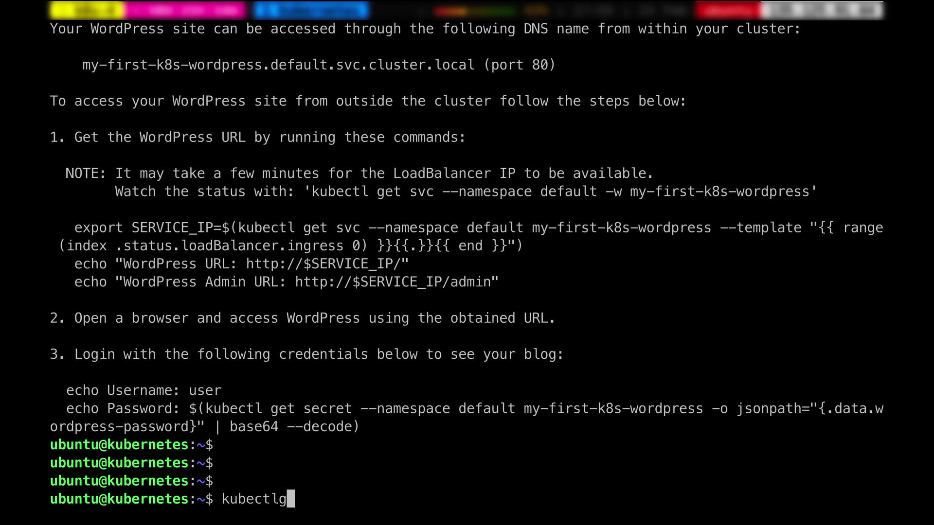
type(" get pods")
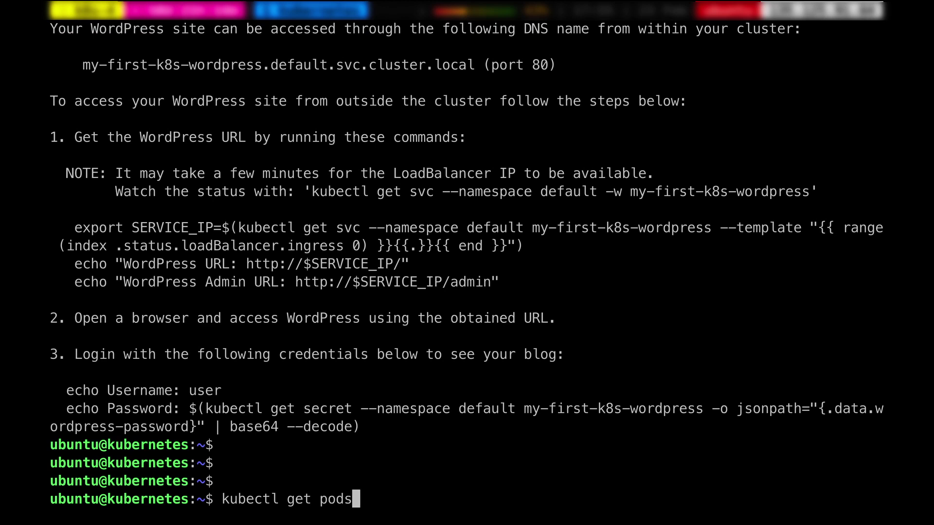
key("Return")
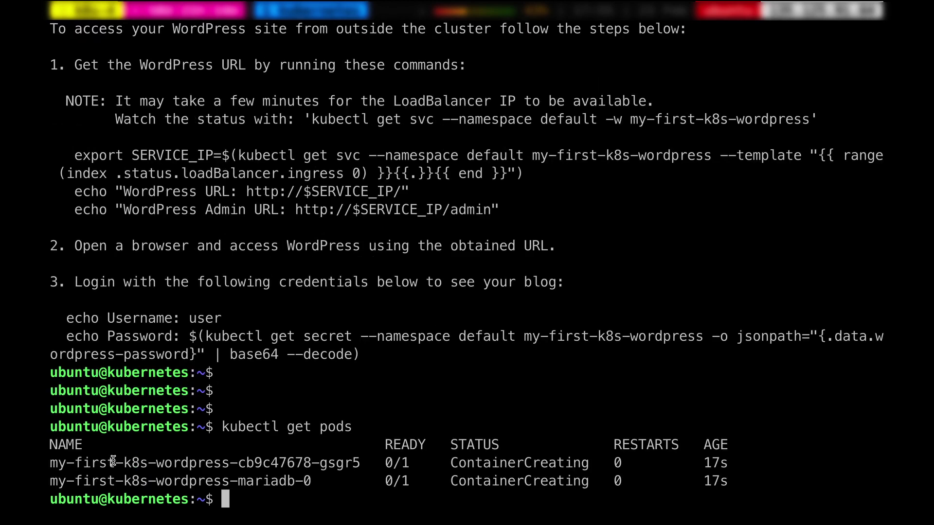
left_click_drag(110, 462, 204, 463)
left_click_drag(305, 481, 192, 474)
left_click_drag(414, 479, 365, 456)
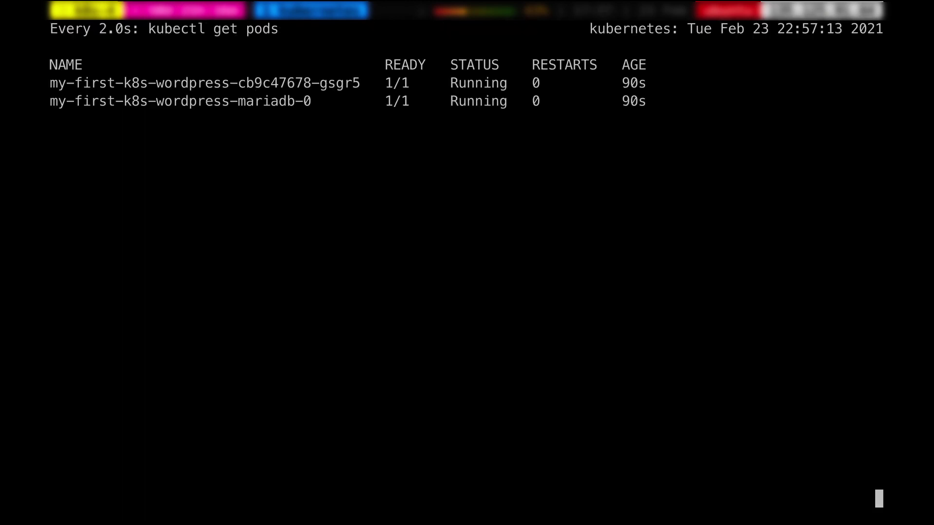
key("ctrl+c")
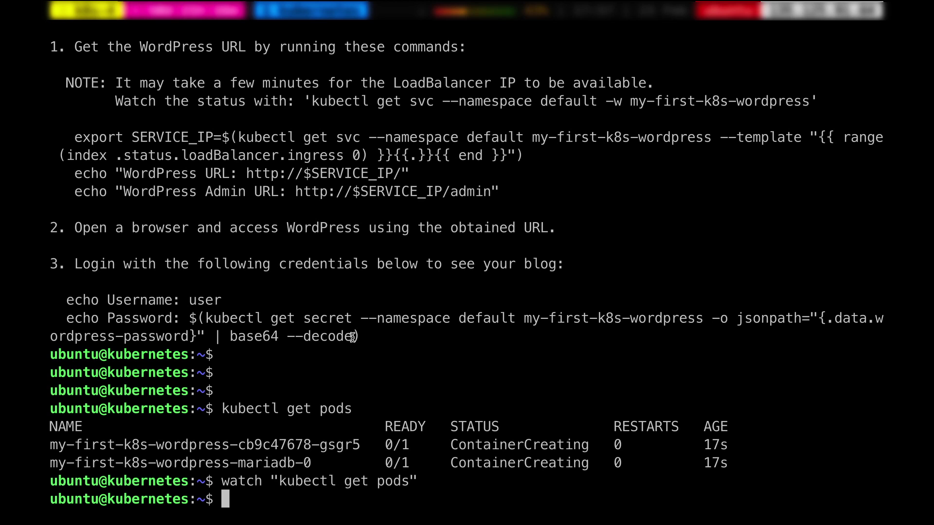
left_click_drag(352, 337, 208, 314)
Run the copied kubectl get secret | base64 --decode command to print the WordPress admin password
left_click(207, 315)
left_click_drag(206, 315, 354, 334)
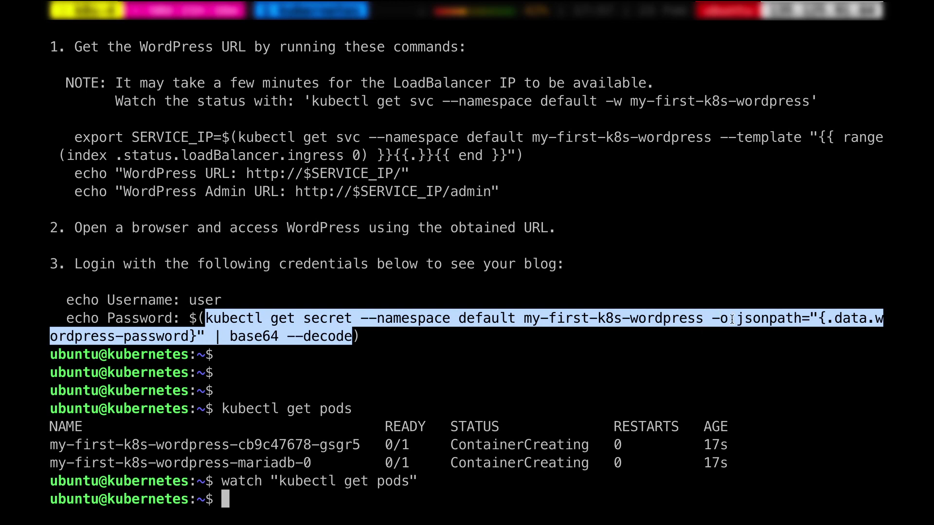
middle_click(854, 318)
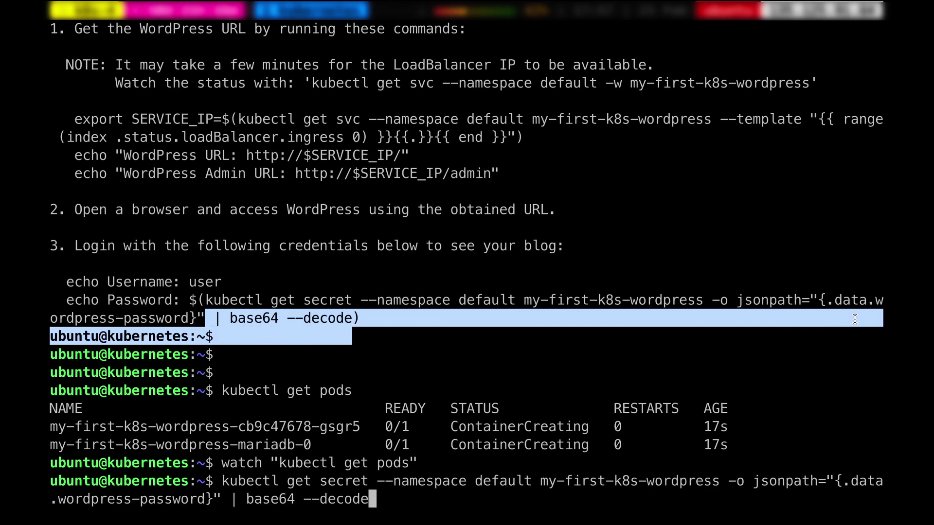
key("Return")
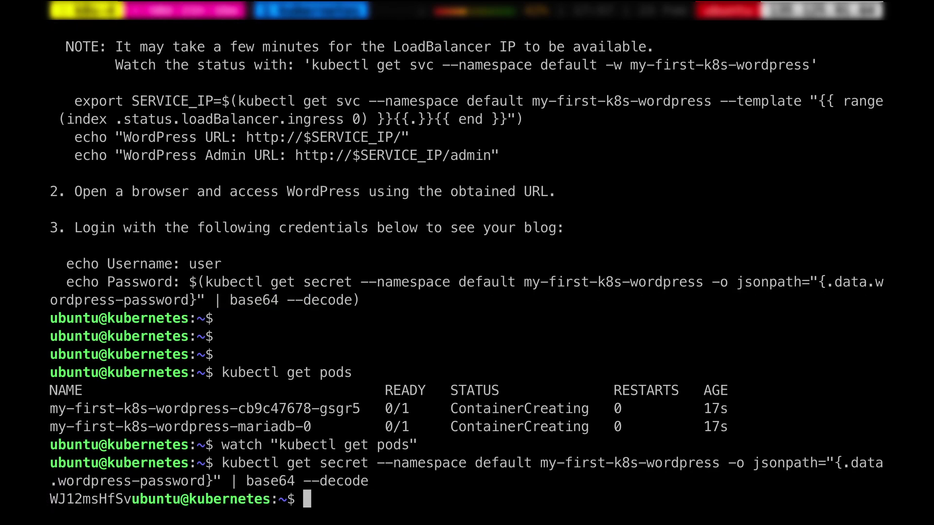
left_click_drag(132, 498, 48, 497)
left_click(509, 312)
key("Return")
key("Return")
key("Return")
key("Return")
key("Return")
key("Return")
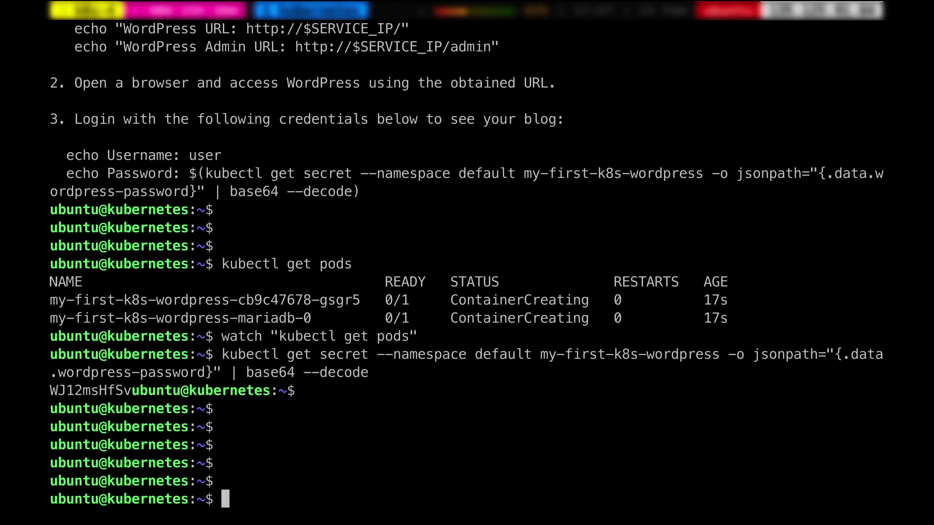
Run kubectl get services and copy my-first-k8s-wordpress's external IP 51.222.45.83
type("ip")
key("BackSpace")
key("BackSpace")
key("BackSpace")
type("kube")
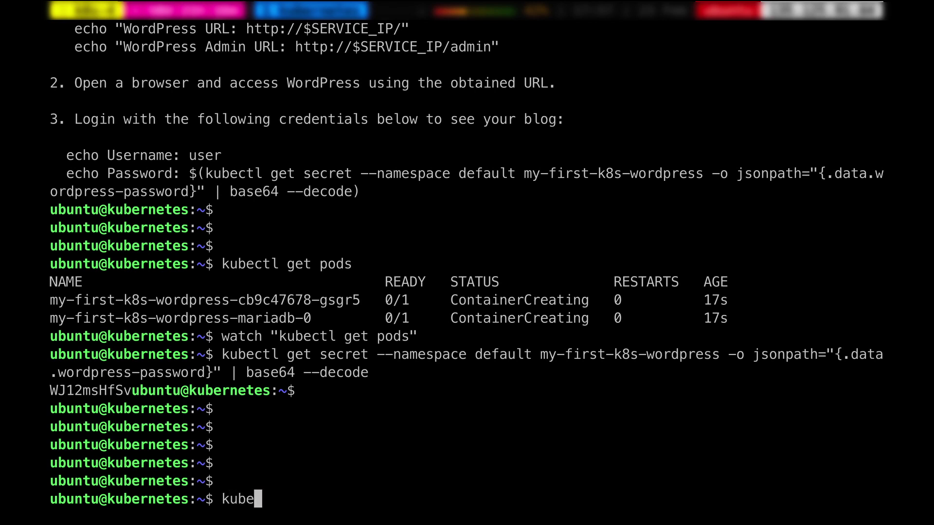
type("ctl get servic")
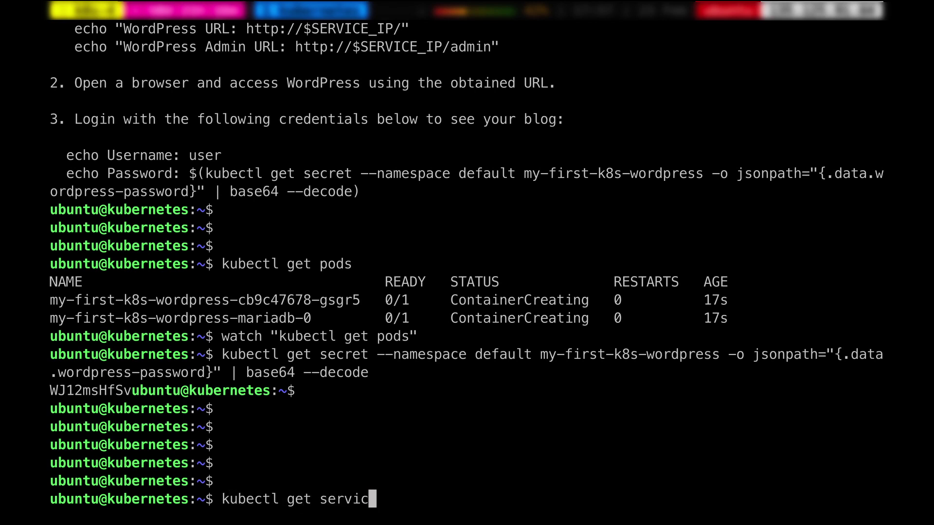
type("es")
key("Return")
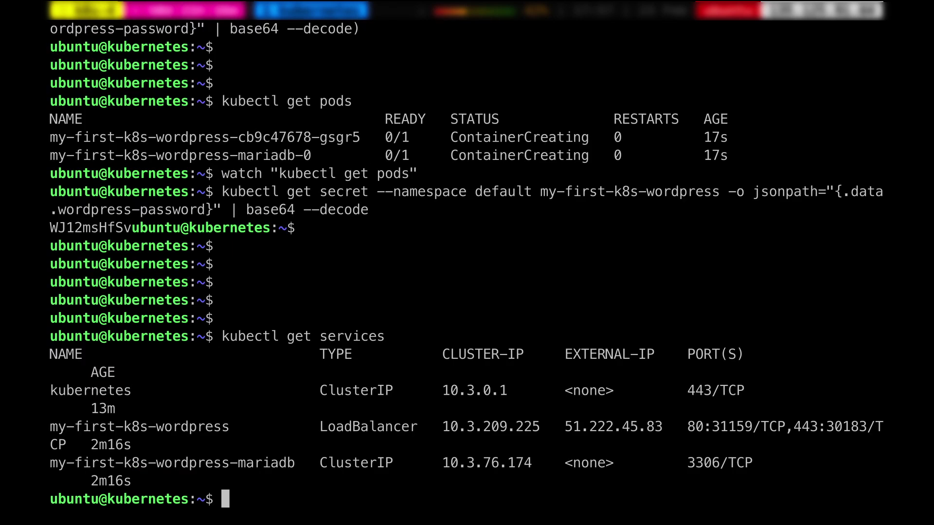
double_click(146, 428)
double_click(604, 426)
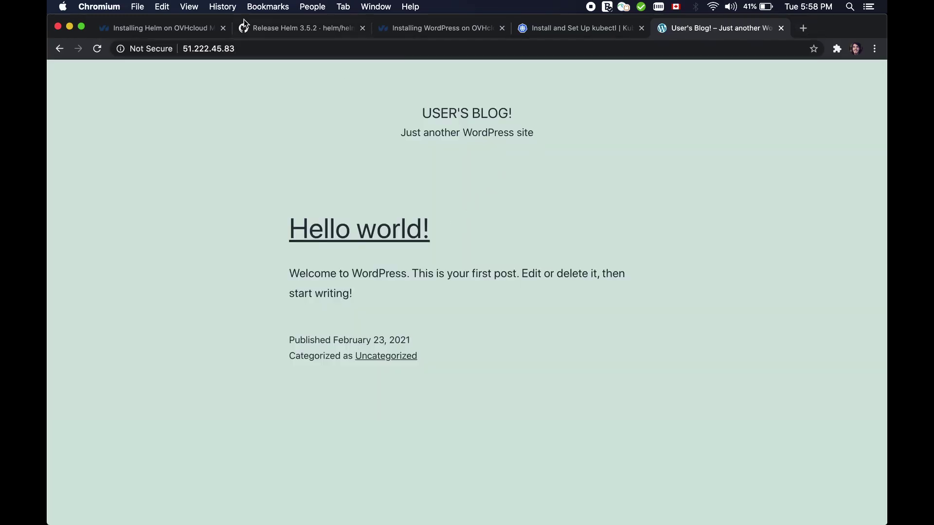
Go to 51.222.45.83/admin to reach the WordPress login page
left_click(269, 44)
left_click(283, 47)
type("/")
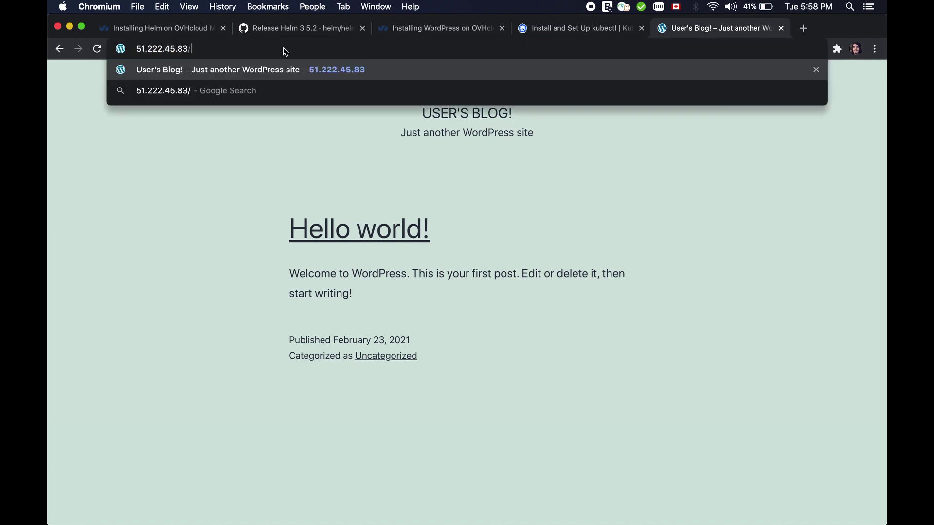
type("admin")
key("Return")
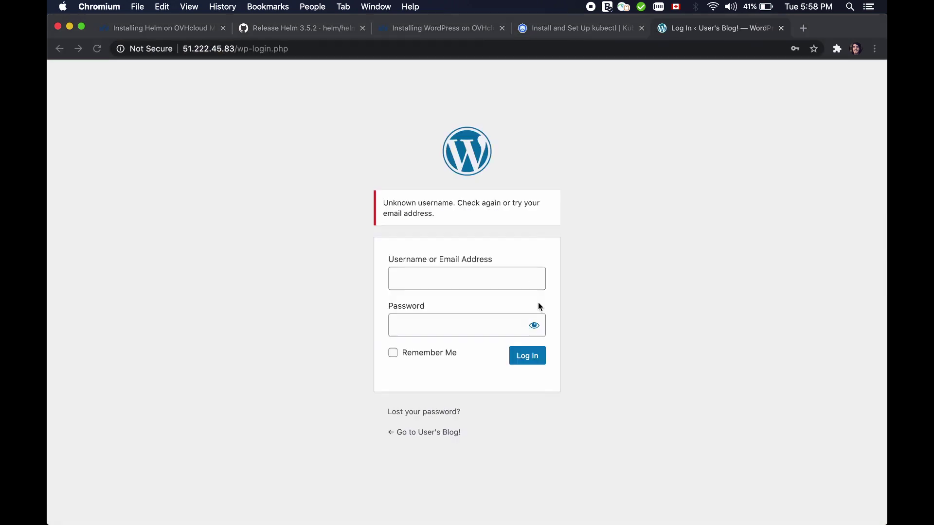
Log in as 'user' with the decoded admin password
type("user")
key("Tab")
type("•••••••••••")
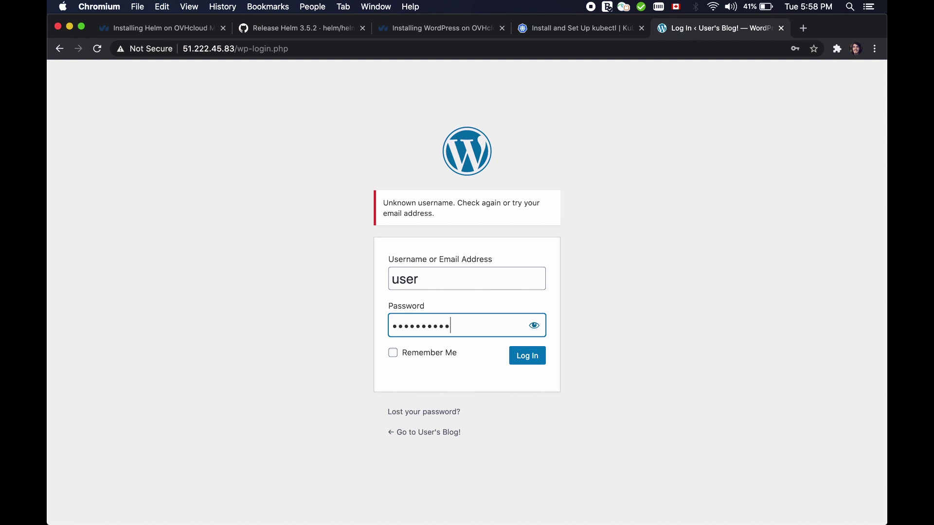
key("Return")
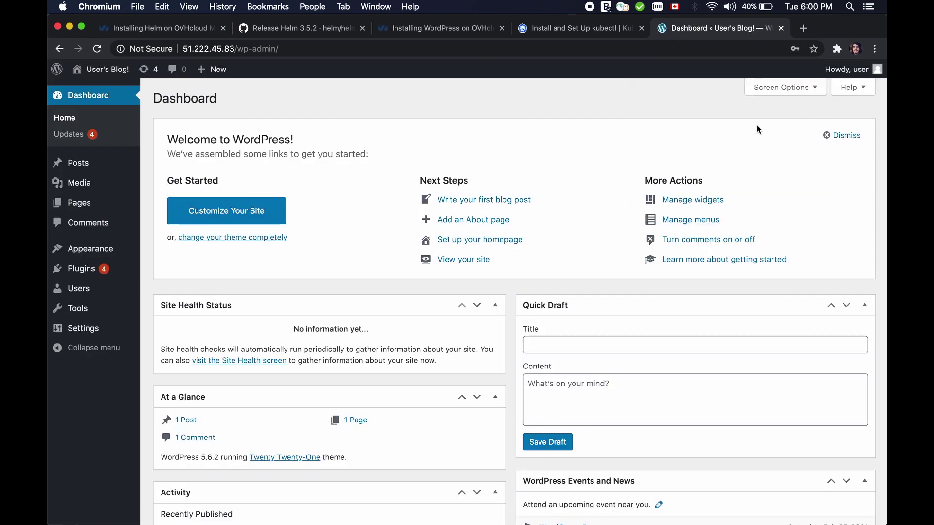